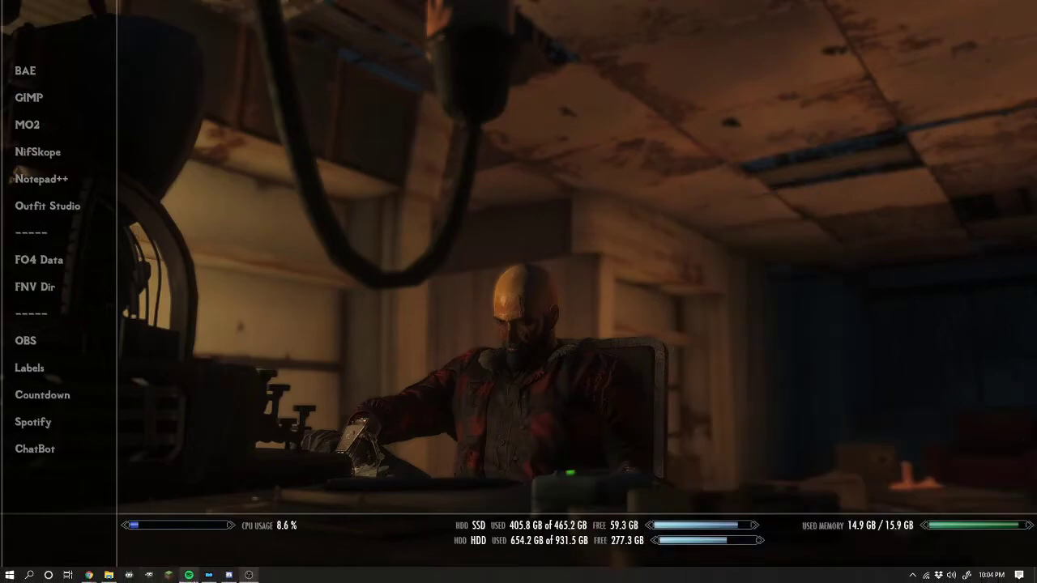
Step: Switch to TTW Mod Organizer and look through the installed mod list
click(209, 576)
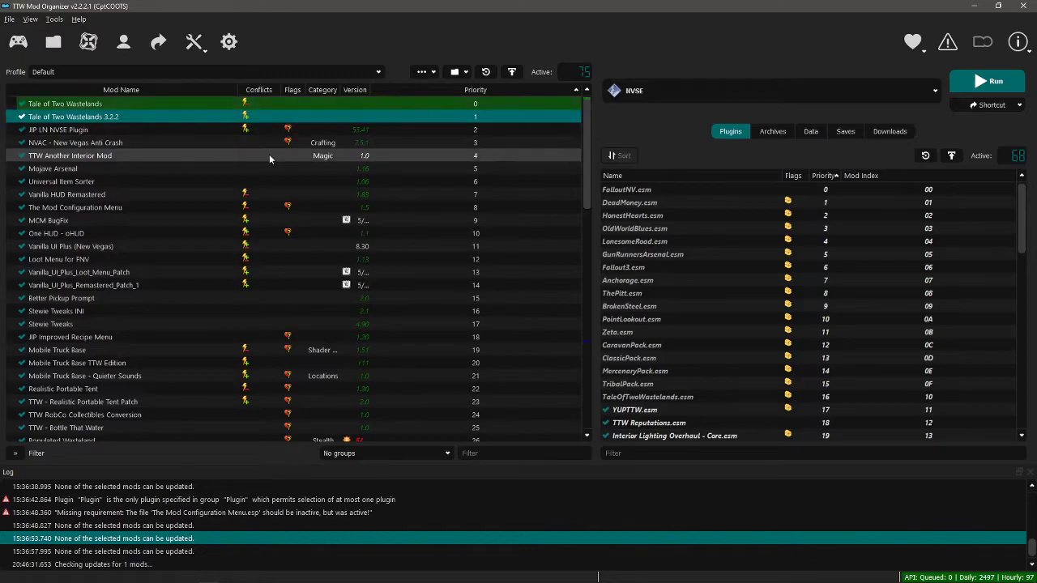
scroll(486, 363, down, 15)
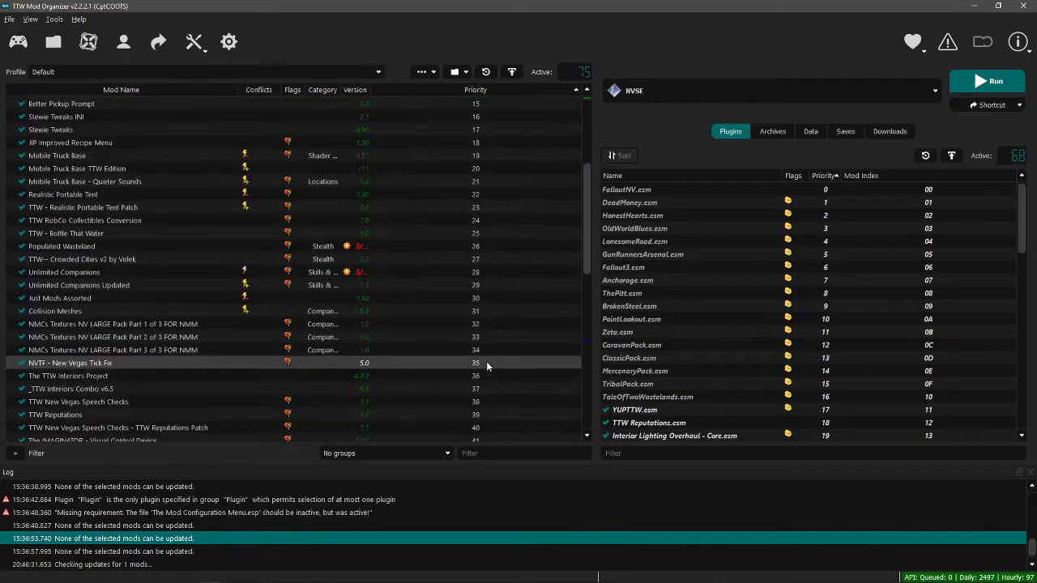
scroll(486, 363, up, 15)
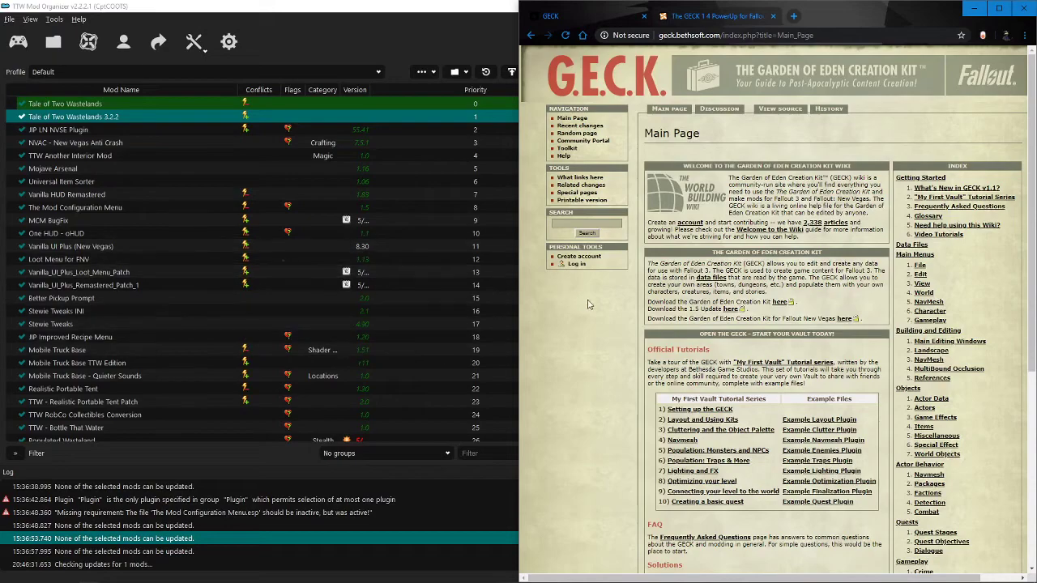
Step: Download the Garden of Eden Creation Kit for Fallout New Vegas from the G.E.C.K. wiki and open the downloaded archive
triple_click(657, 318)
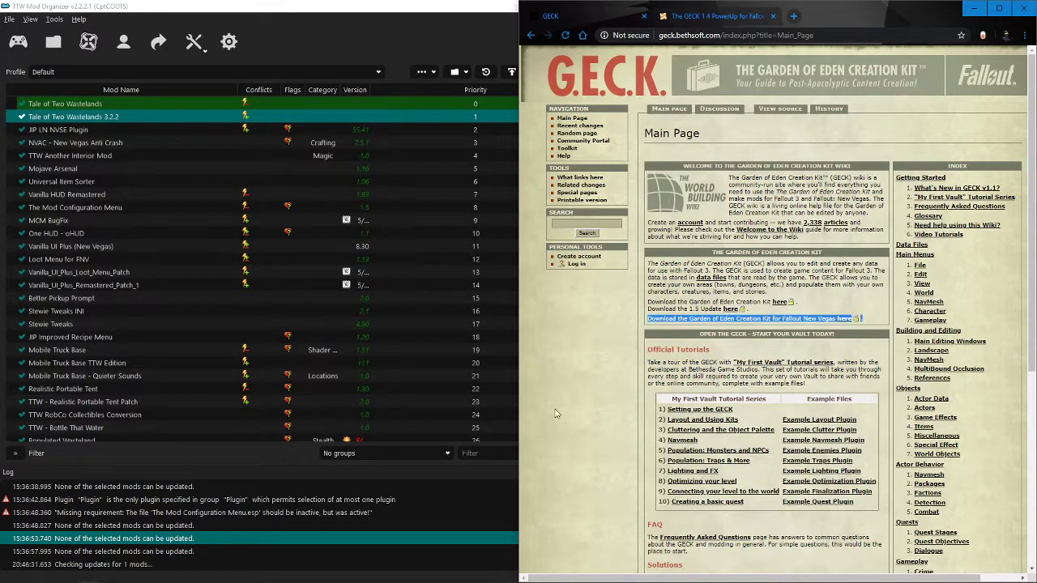
click(844, 322)
click(629, 570)
click(663, 489)
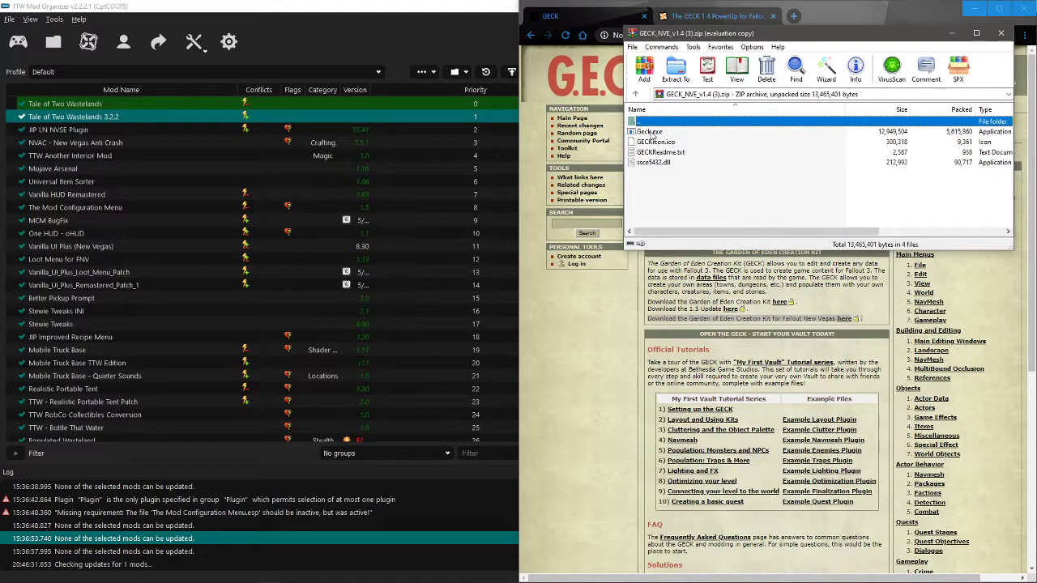
Step: Compare the GECK archive's files with the Fallout New Vegas game directory, and put both windows away
click(652, 134)
click(493, 6)
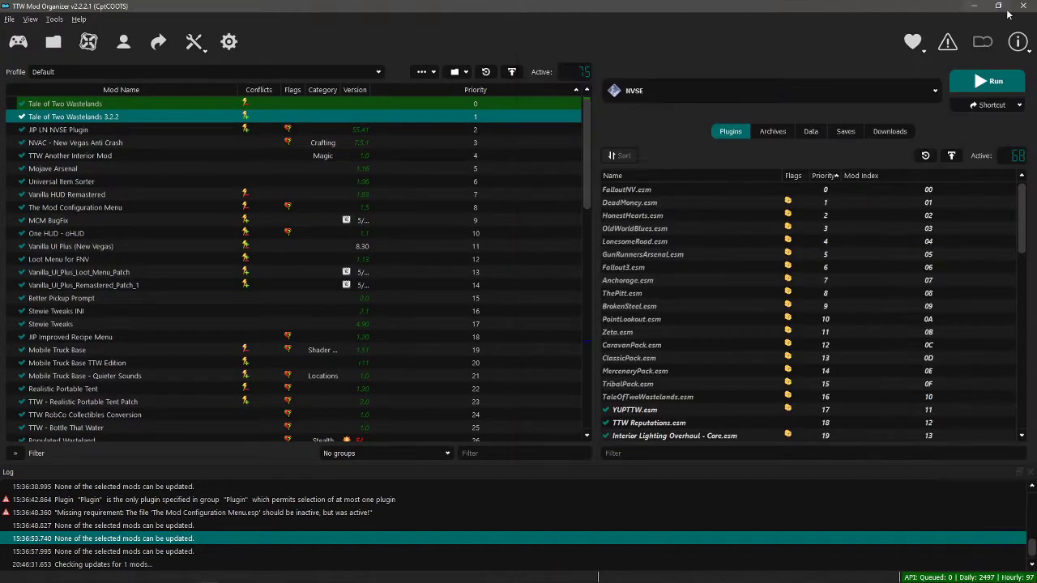
click(966, 6)
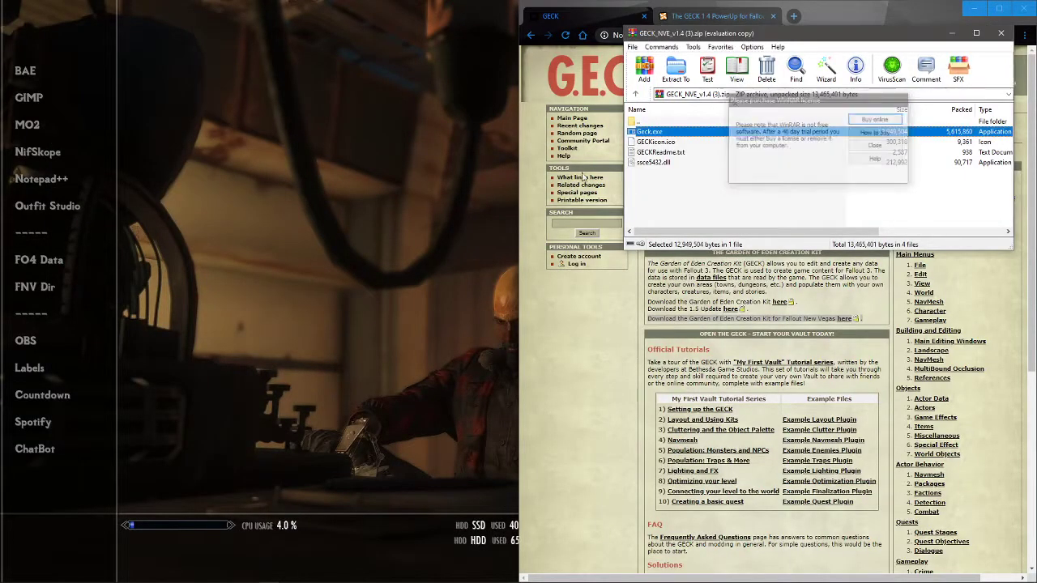
click(36, 287)
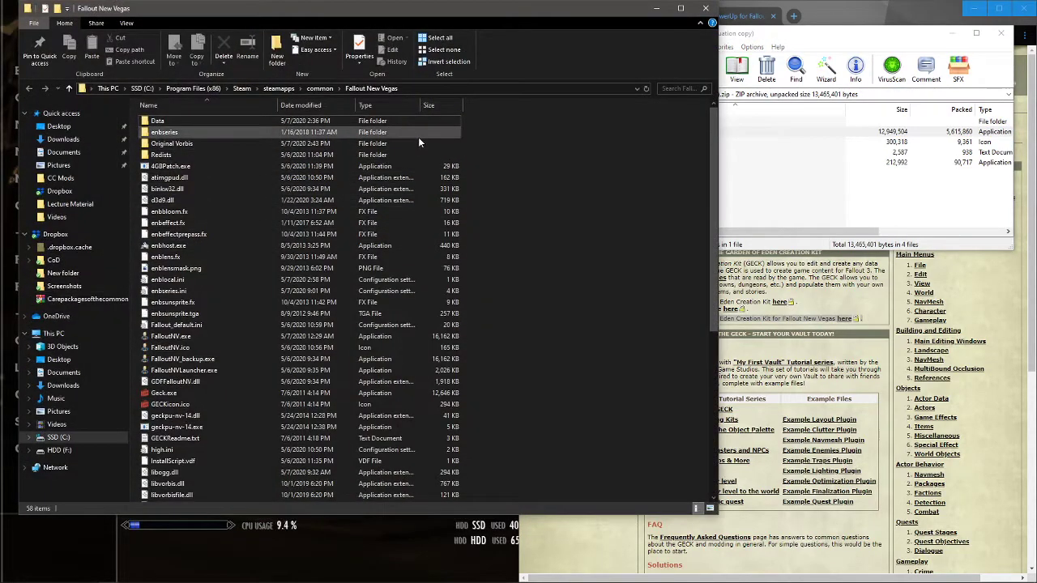
click(801, 191)
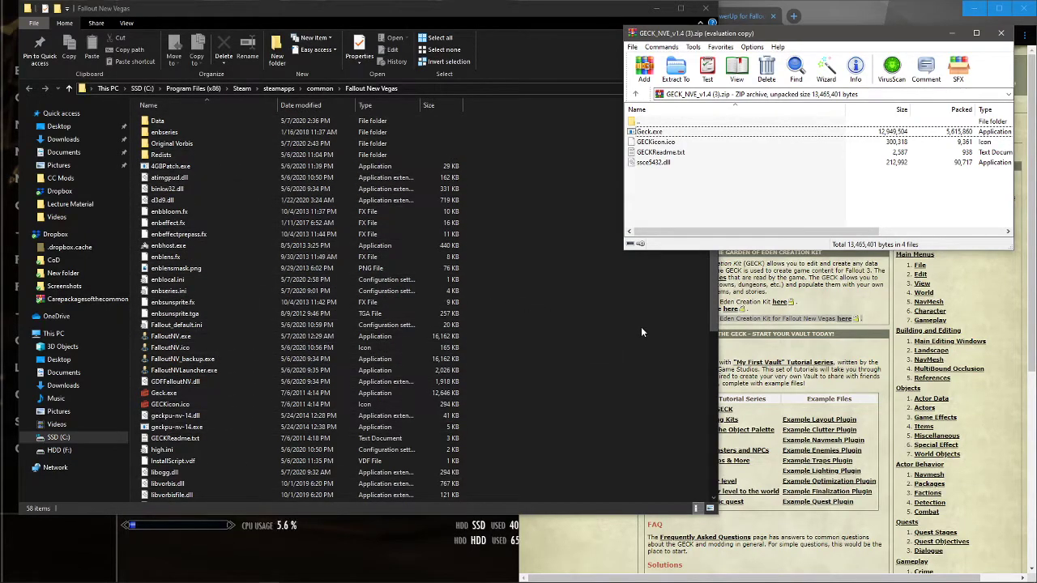
click(1003, 34)
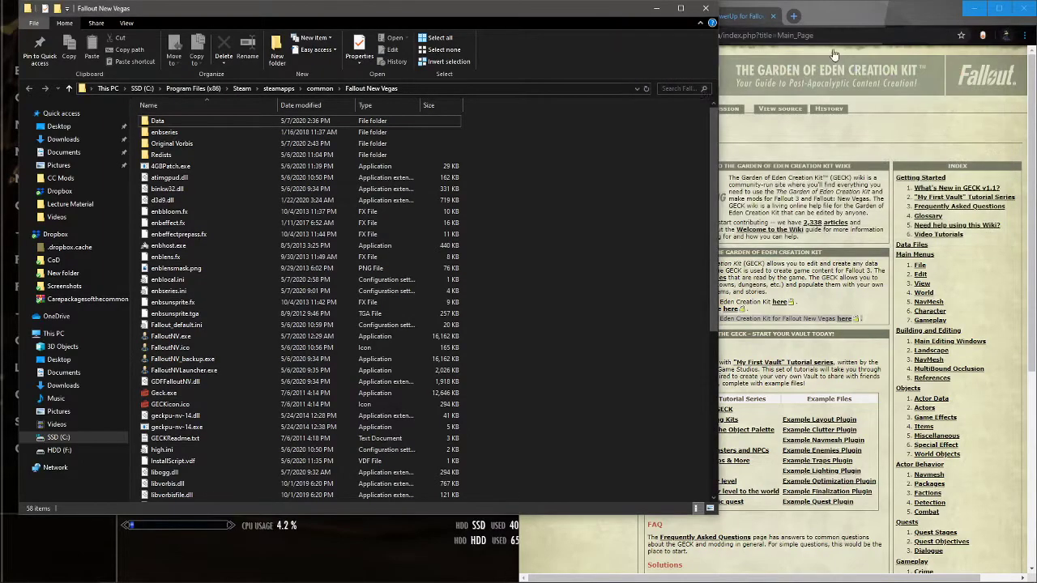
click(657, 8)
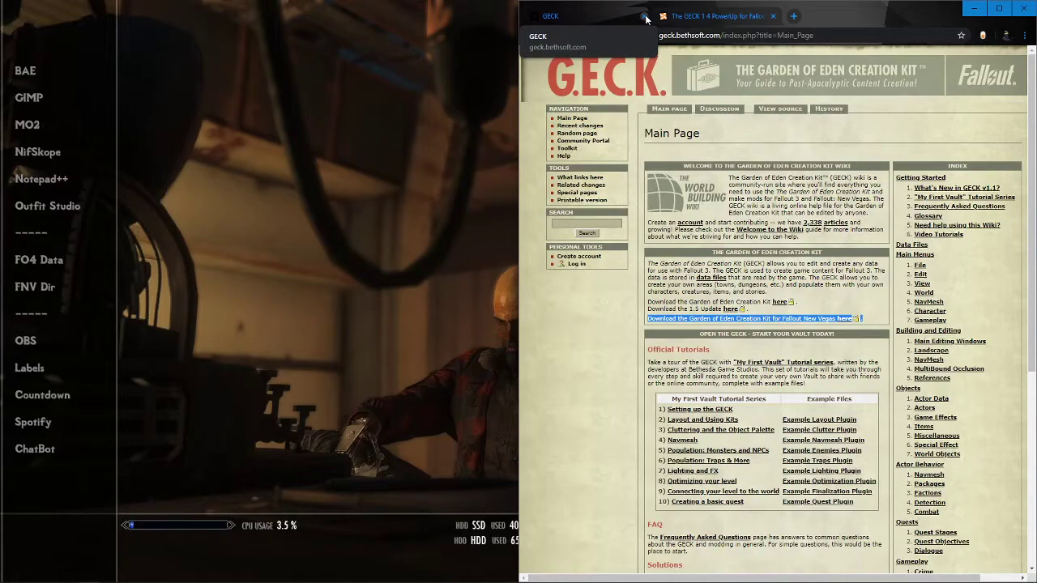
Step: Examine the Nexus page of the GECK 1.4 PowerUp for Fallout New Vegas fork, including its description and file list
click(691, 18)
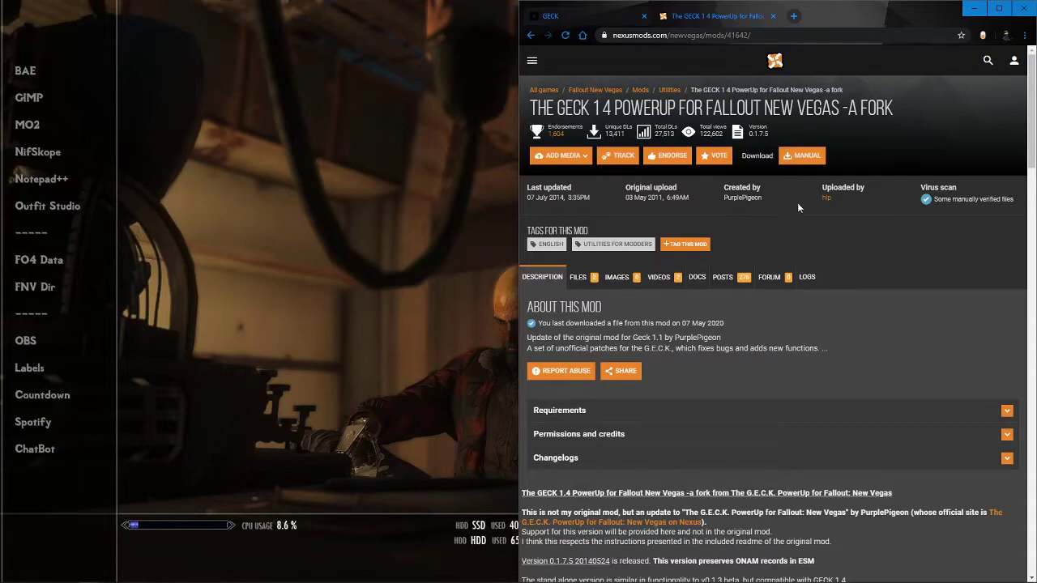
double_click(878, 108)
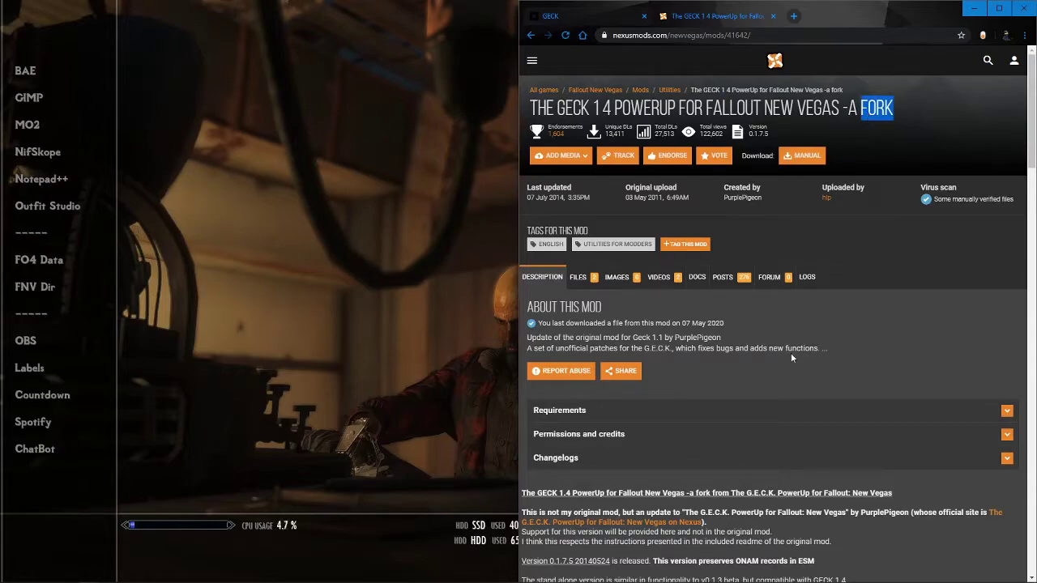
click(760, 354)
scroll(715, 333, down, 1)
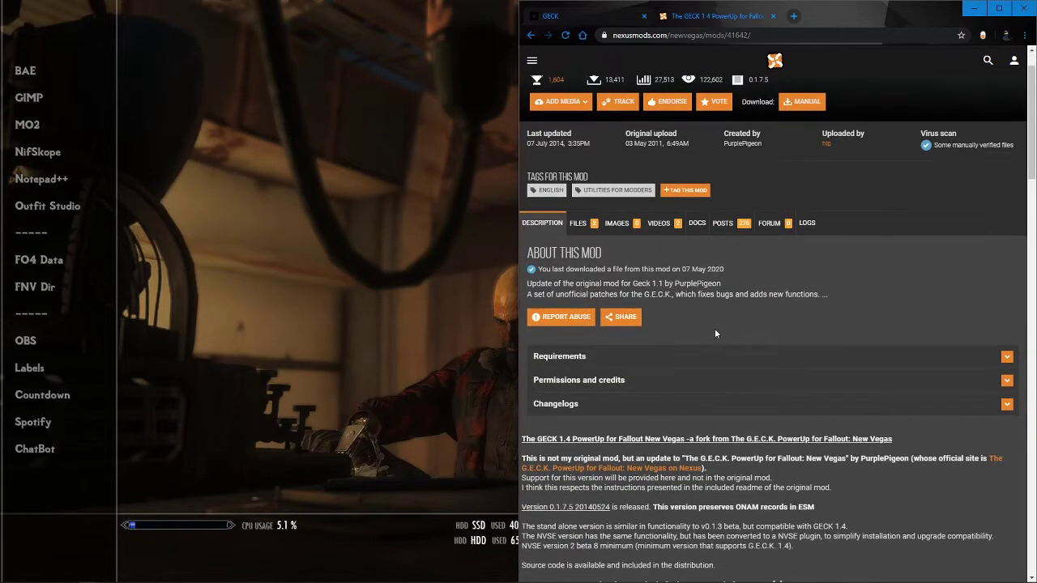
scroll(715, 328, up, 1)
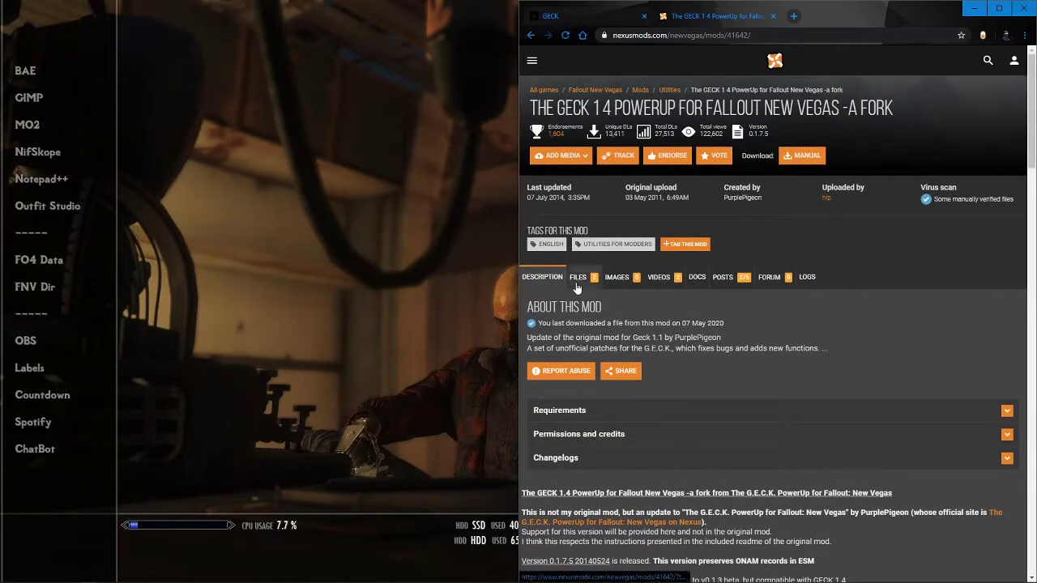
click(577, 277)
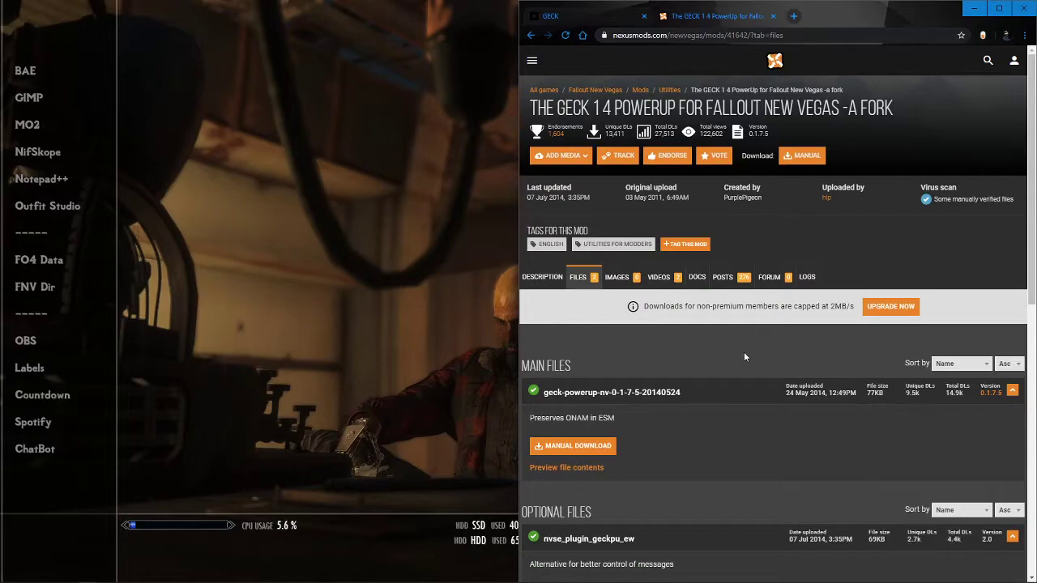
scroll(744, 352, down, 2)
scroll(744, 355, down, 4)
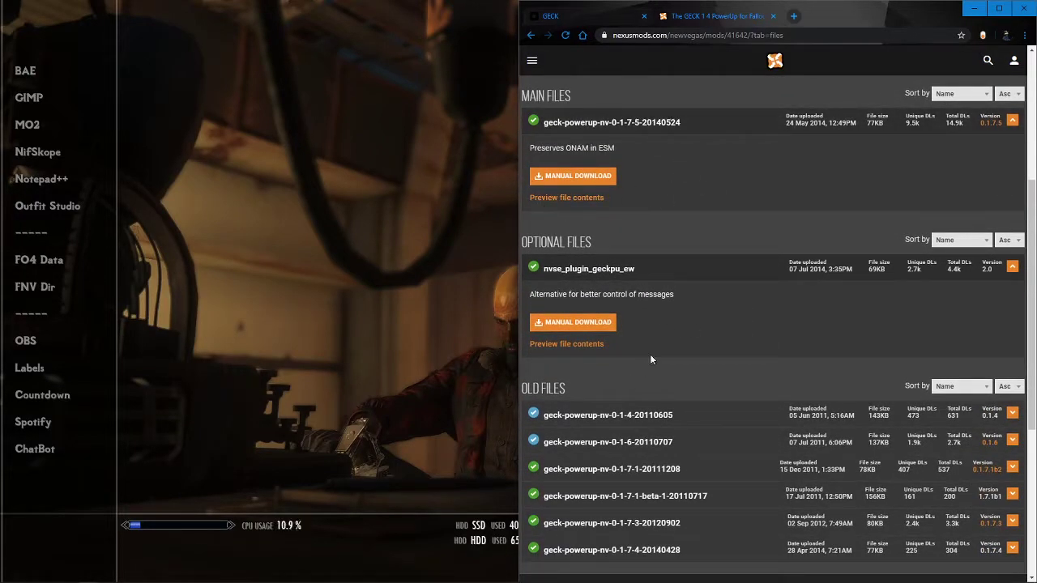
click(575, 175)
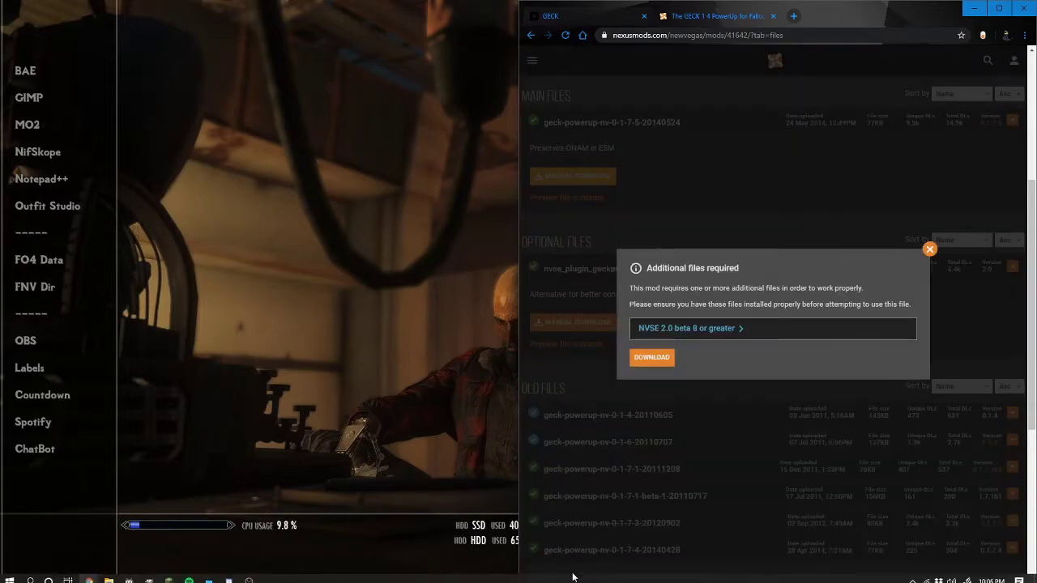
click(654, 358)
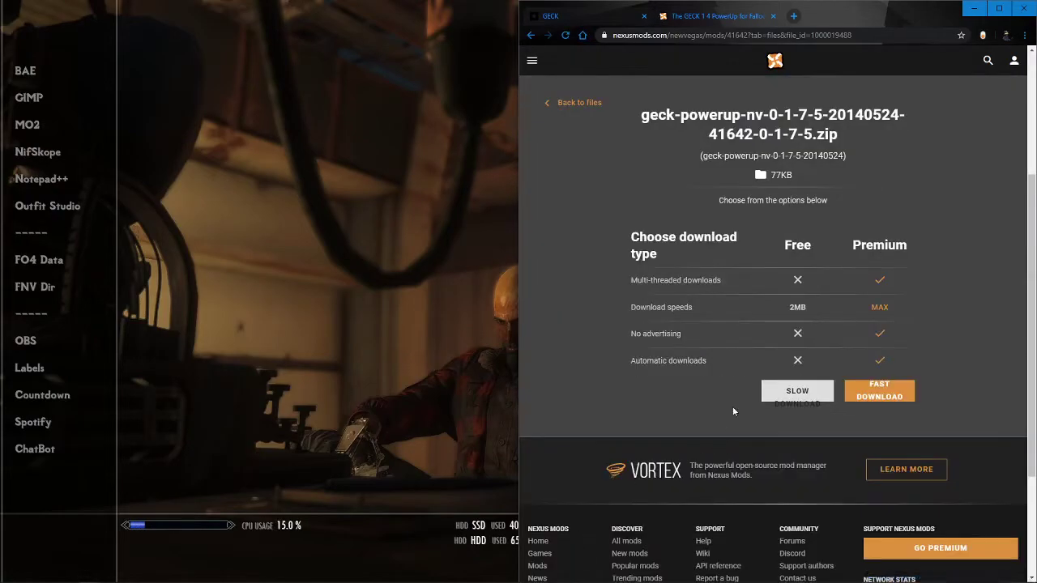
click(797, 391)
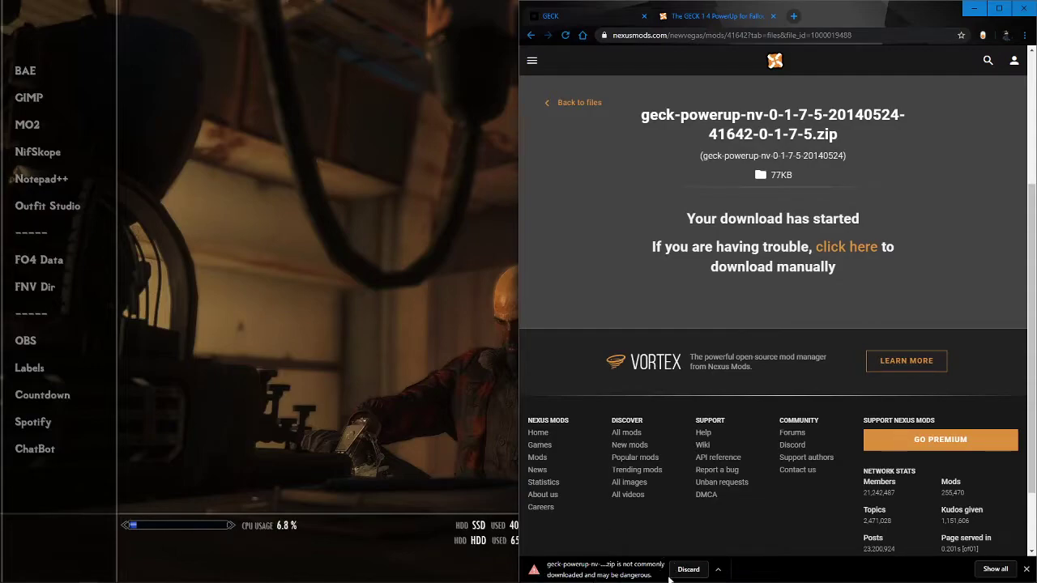
click(720, 571)
click(729, 533)
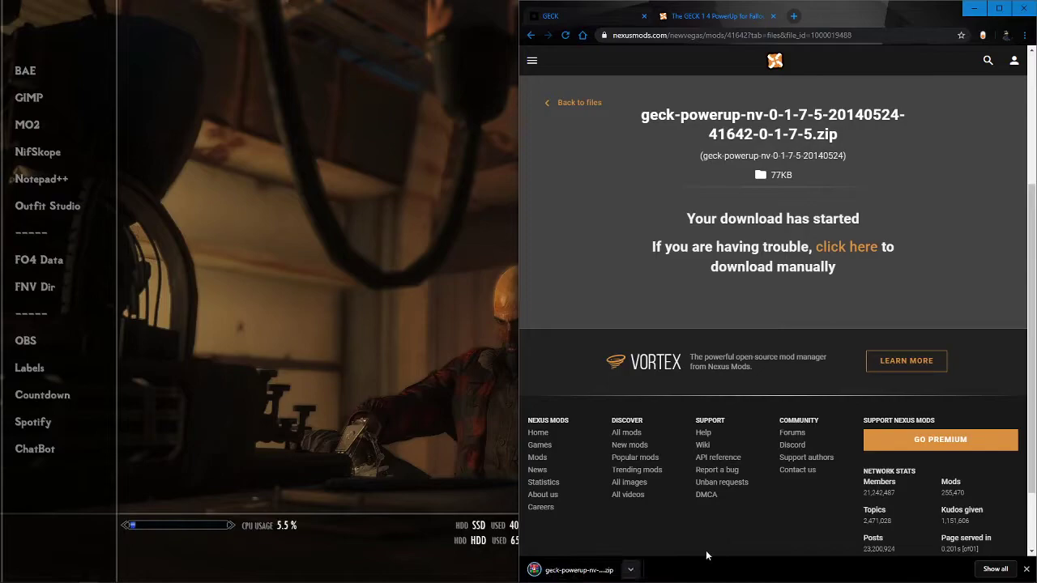
click(602, 570)
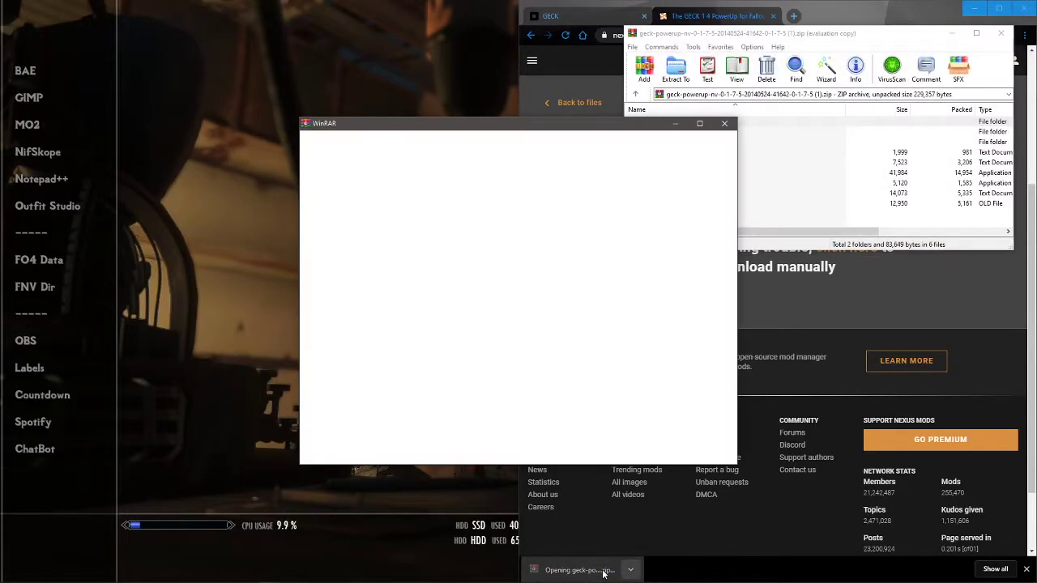
click(725, 123)
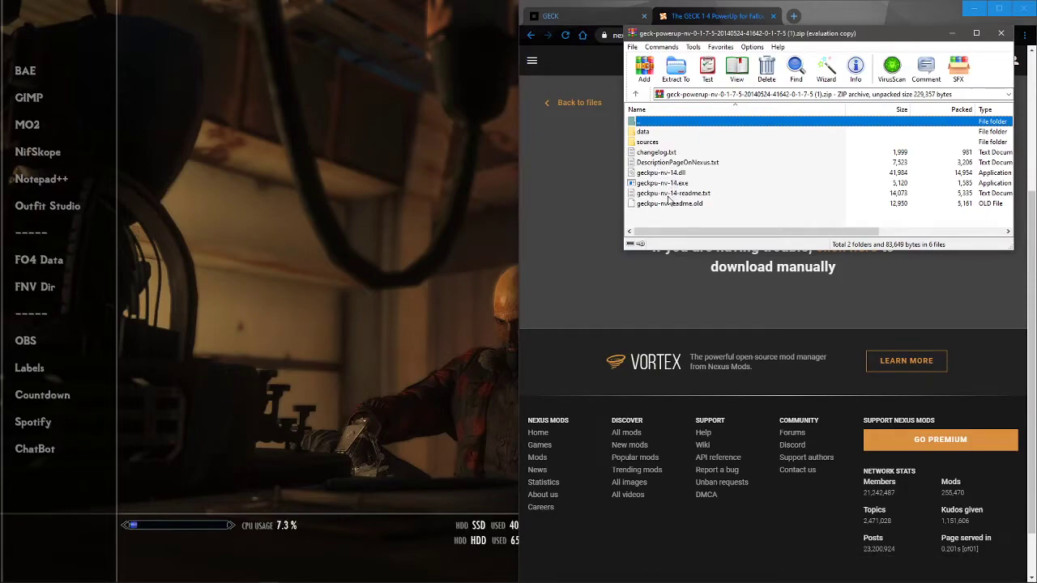
Step: Read the installation instructions in geckpu-nv-14-readme.txt, close the readme and archive, and put the browser away
click(669, 195)
double_click(669, 194)
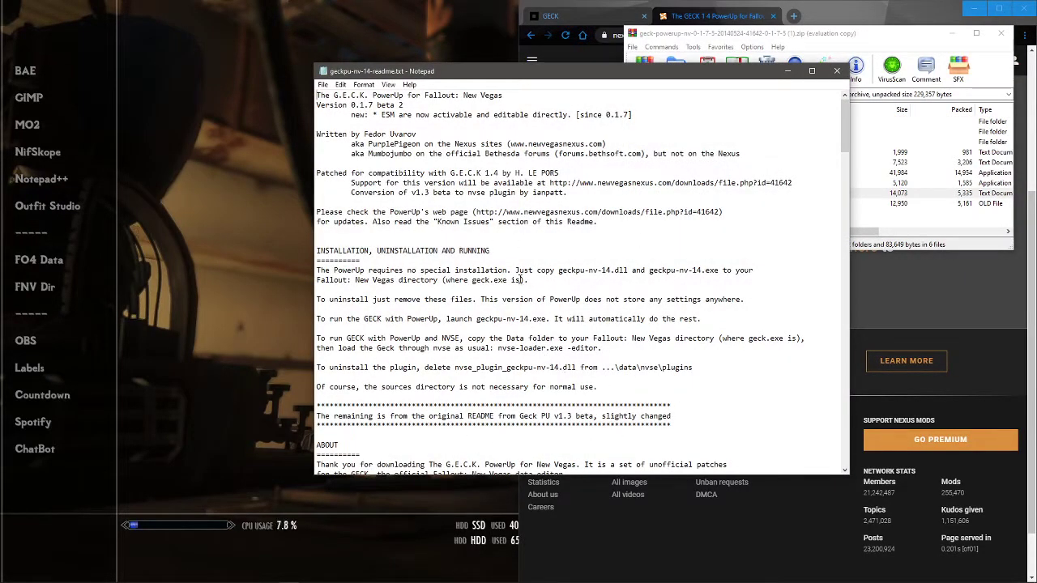
drag(516, 270, 528, 280)
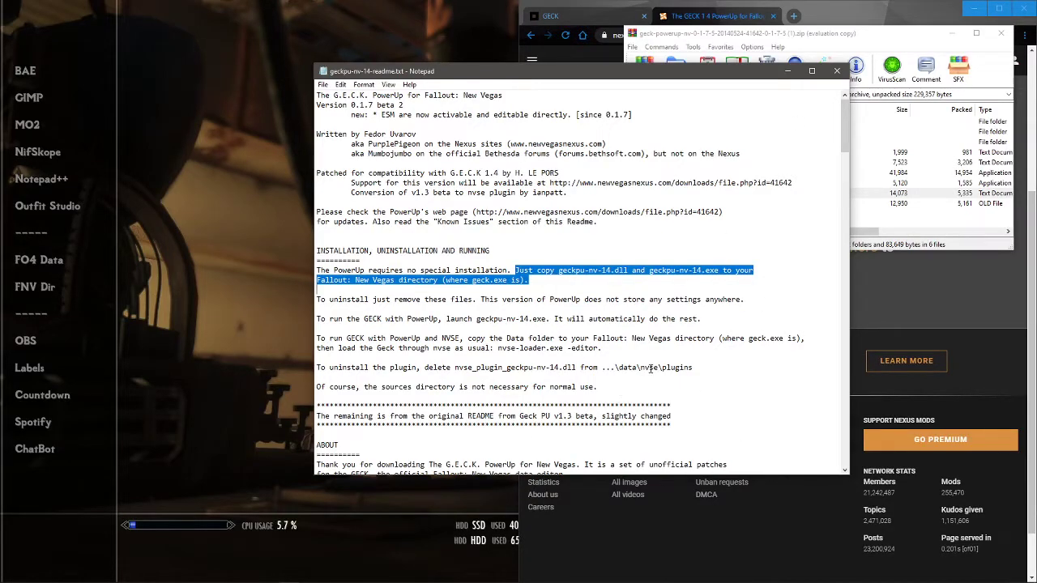
click(837, 70)
click(1002, 34)
click(580, 103)
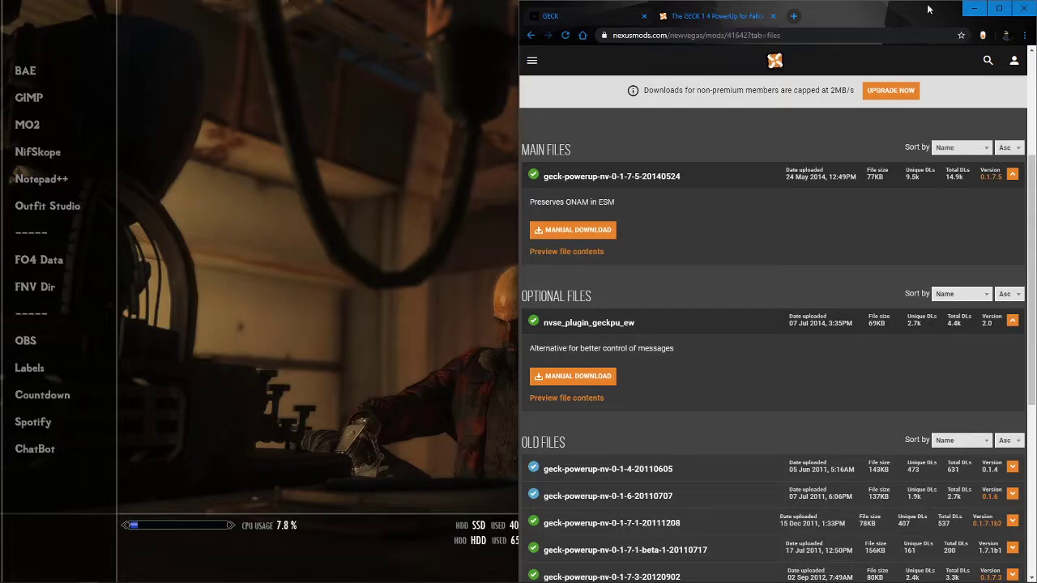
click(977, 9)
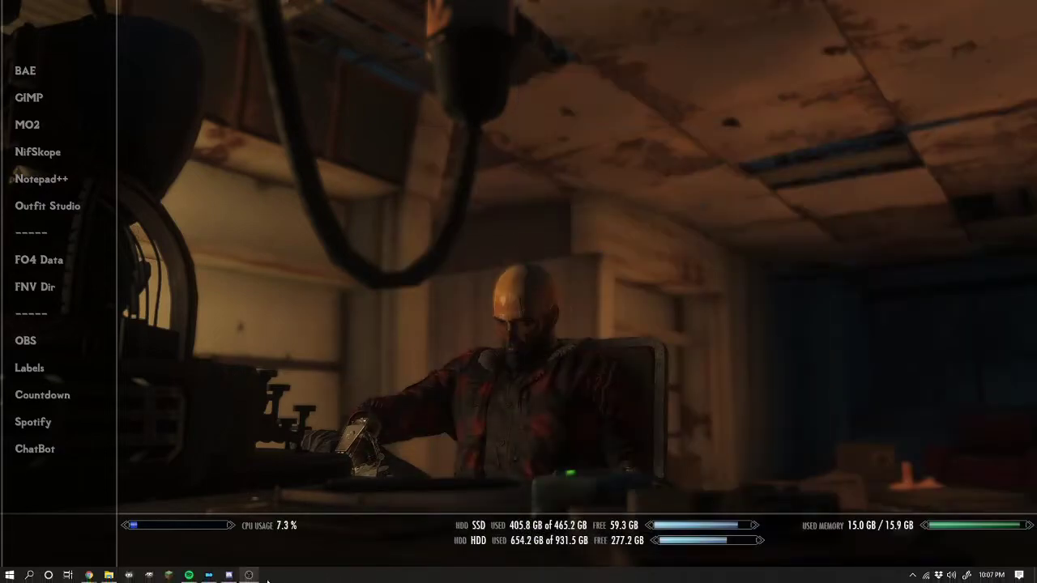
Step: Add nvse_loader.exe from the Fallout New Vegas folder as a new executable in TTW Mod Organizer
click(208, 575)
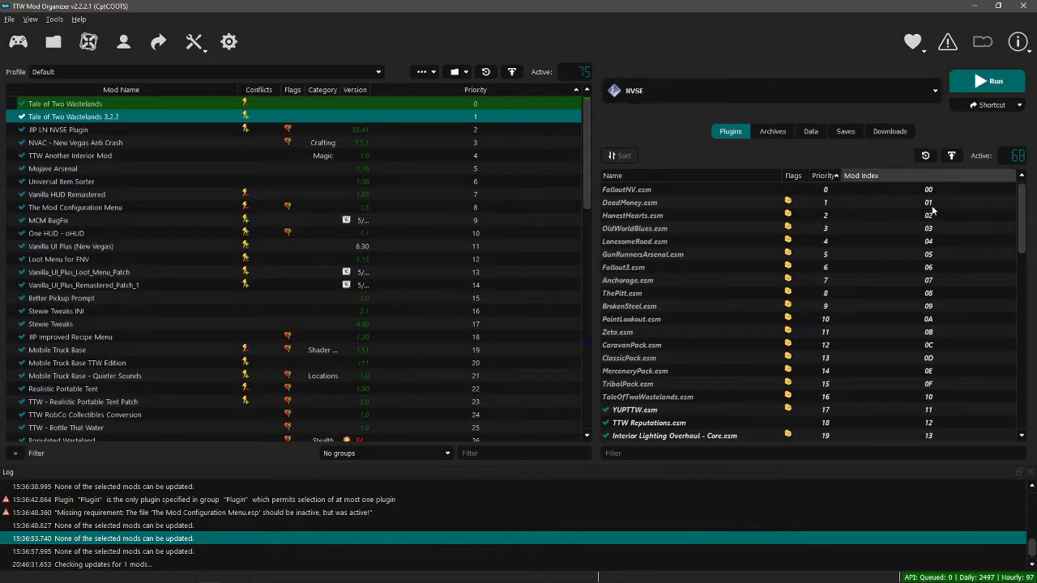
click(937, 93)
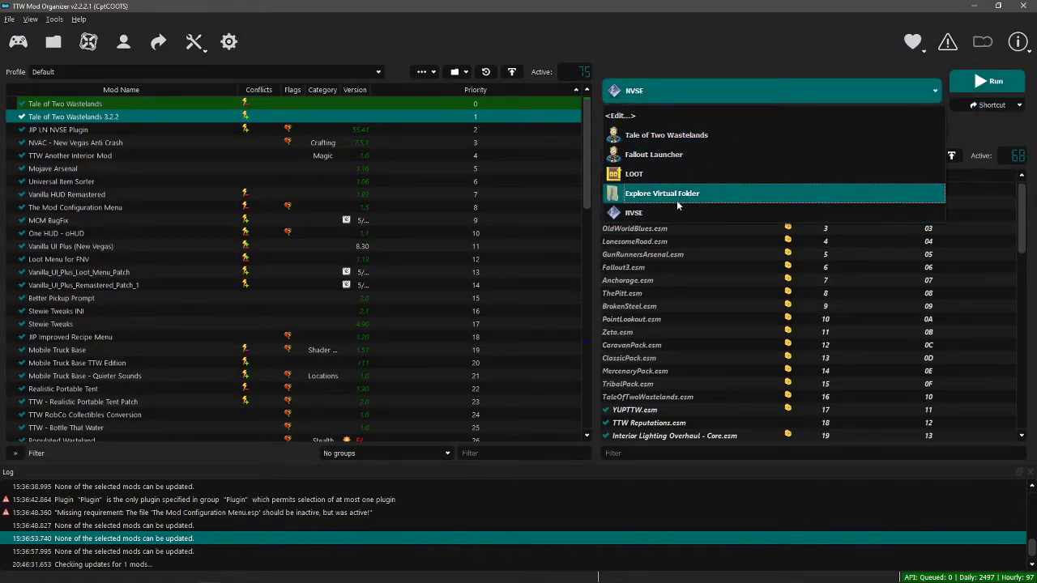
click(653, 118)
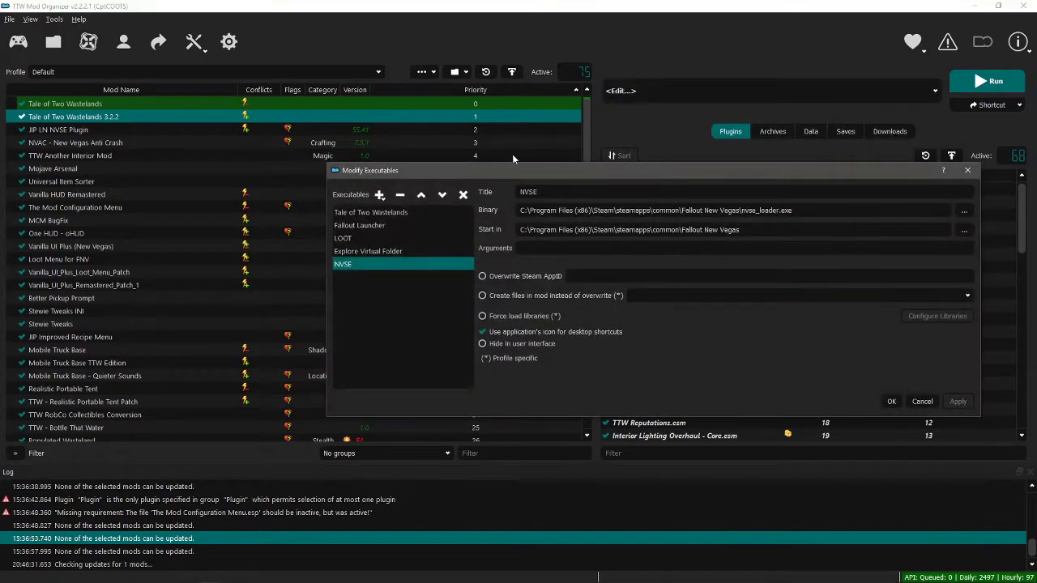
click(379, 195)
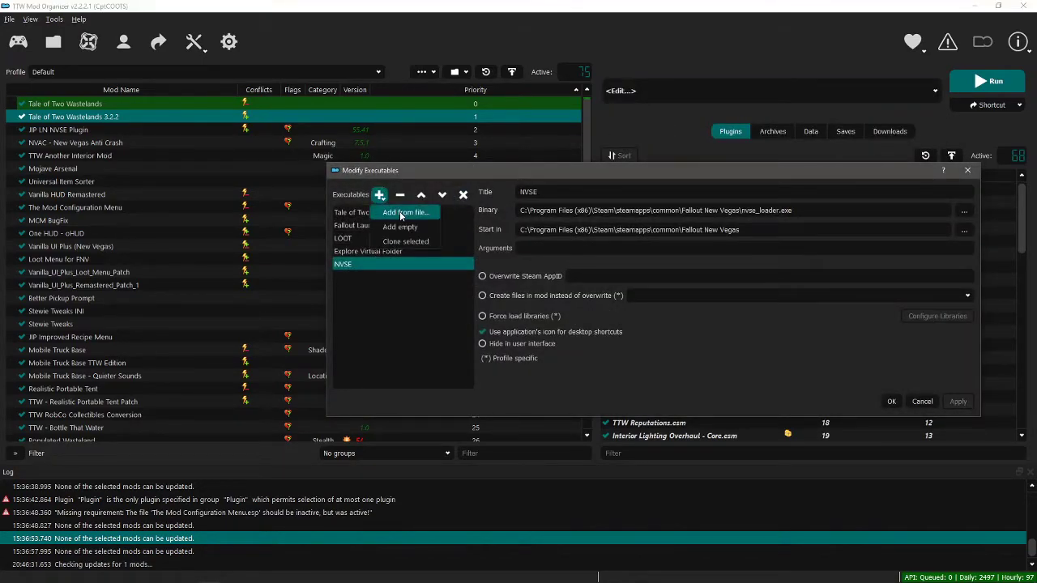
click(401, 213)
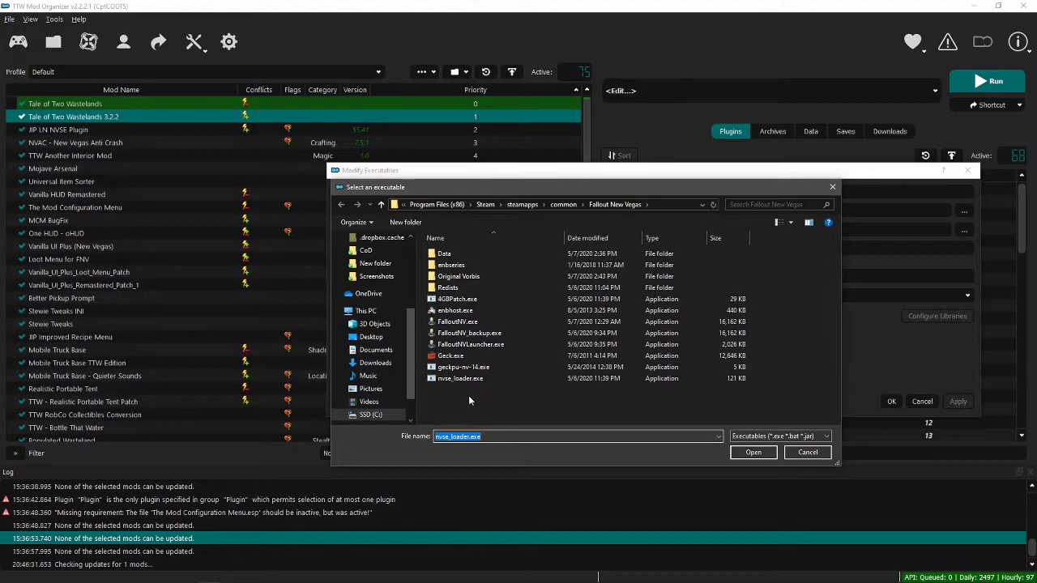
click(459, 379)
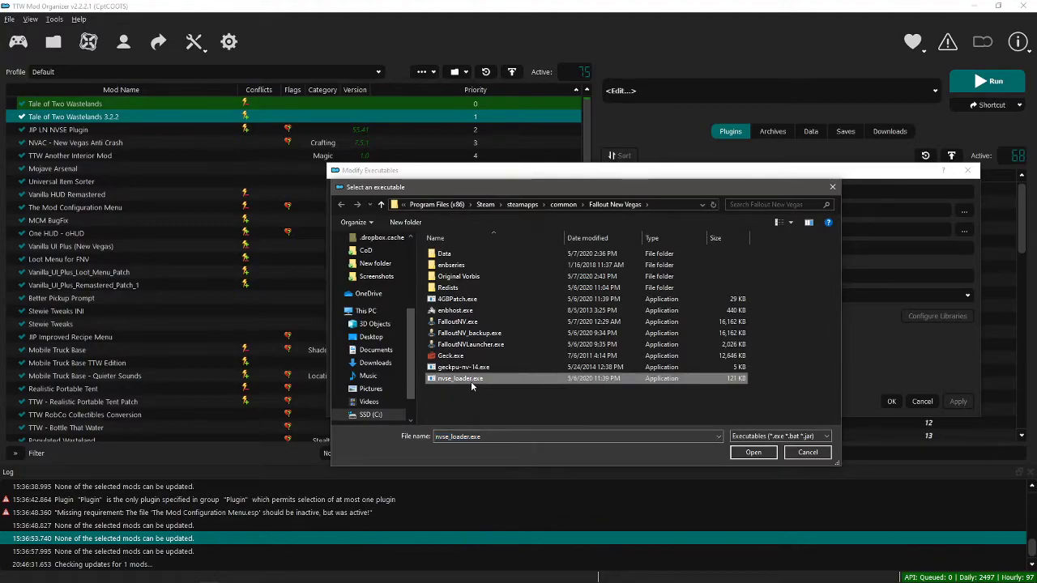
click(753, 451)
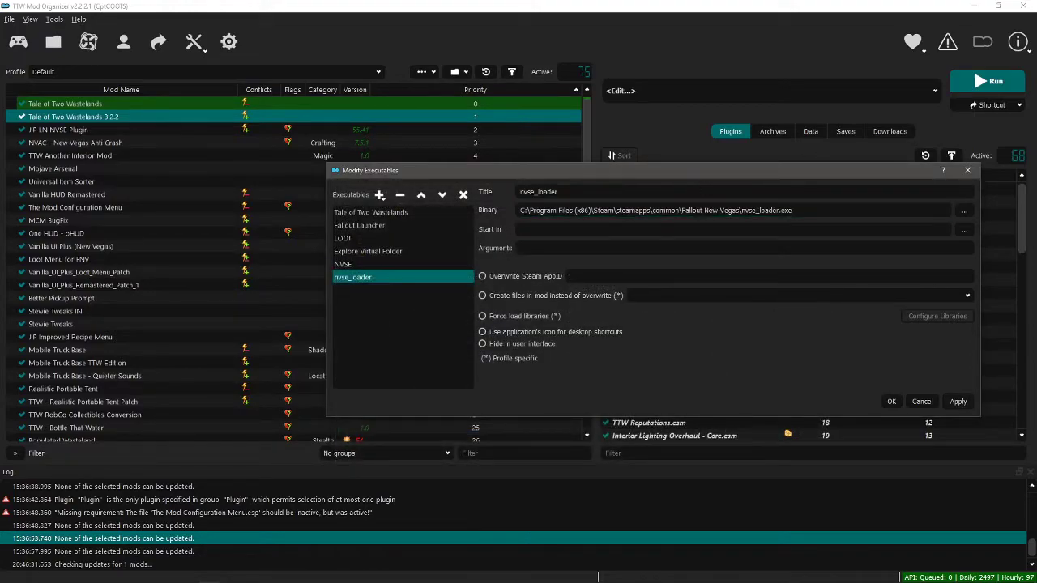
Step: Set the title of the new nvse_loader executable to G.E.C.K
click(560, 191)
double_click(561, 191)
text(G.E.C.K.)
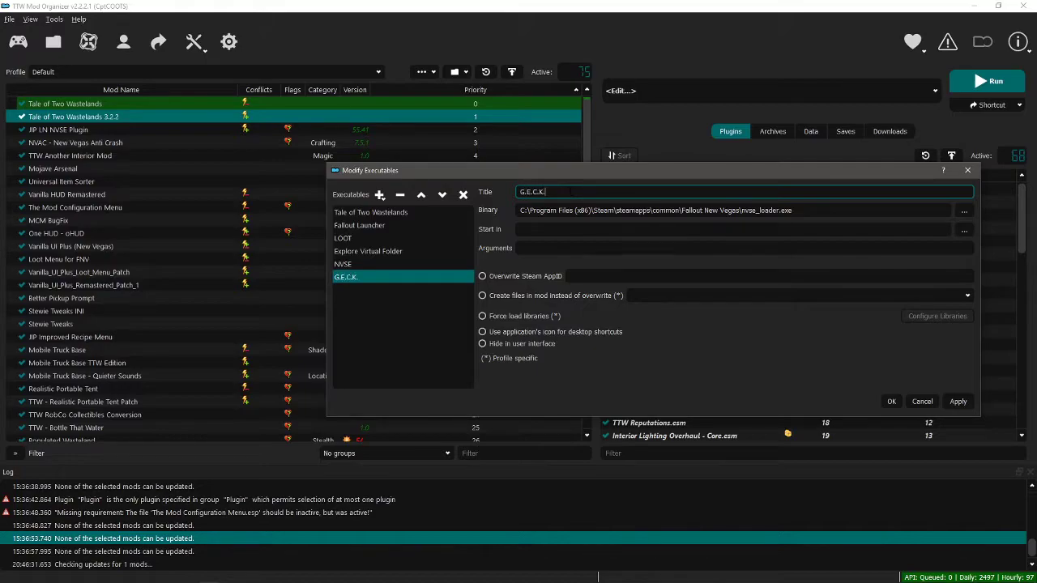
Step: Give the G.E.C.K. executable the argument -editor, apply it and close the executable settings
click(571, 248)
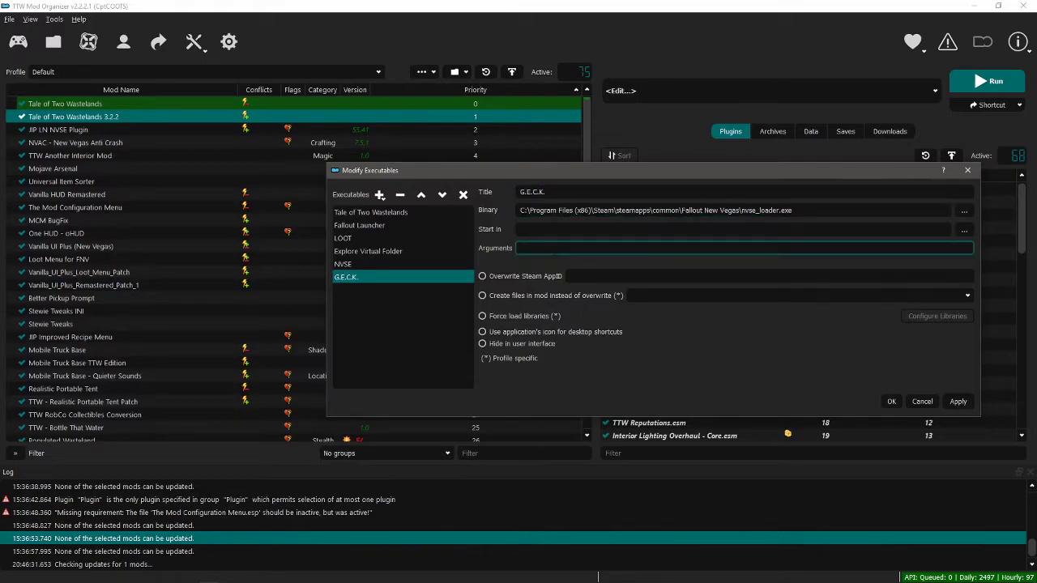
text(-editor)
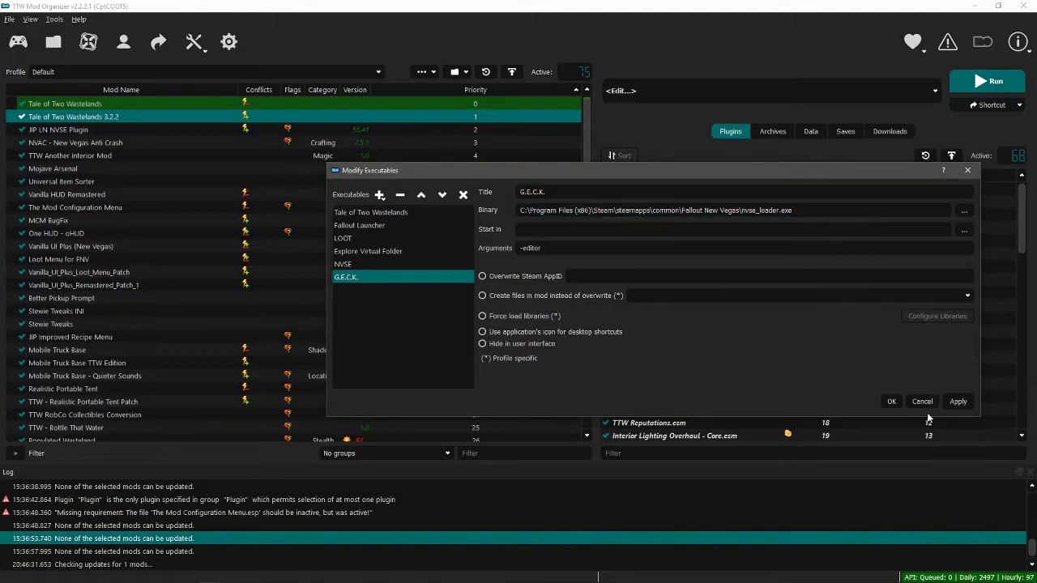
click(957, 401)
click(893, 402)
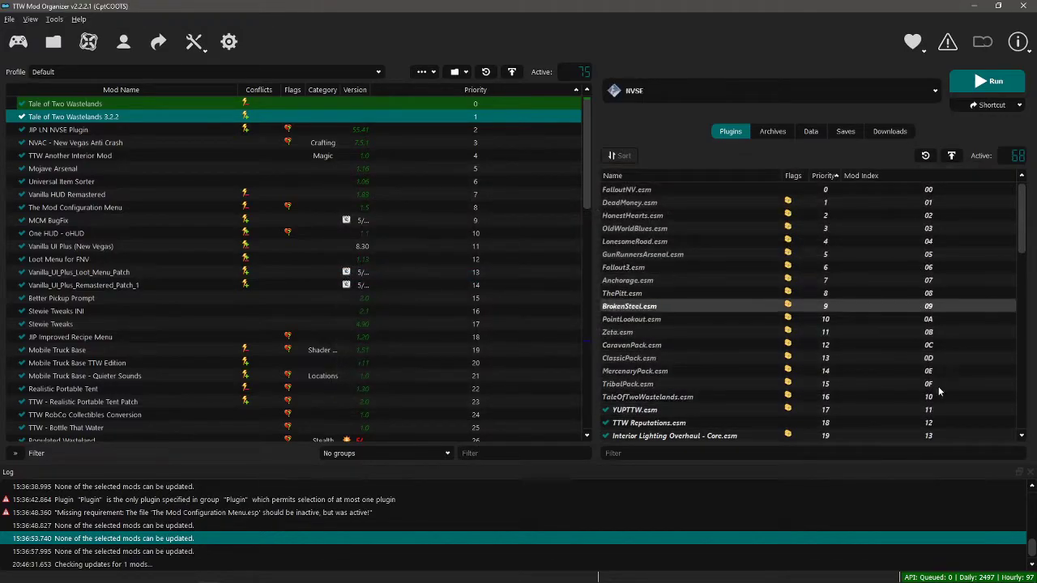
Step: Choose G.E.C.K. as the executable to launch and run it through Mod Organizer
click(793, 90)
click(778, 233)
click(978, 83)
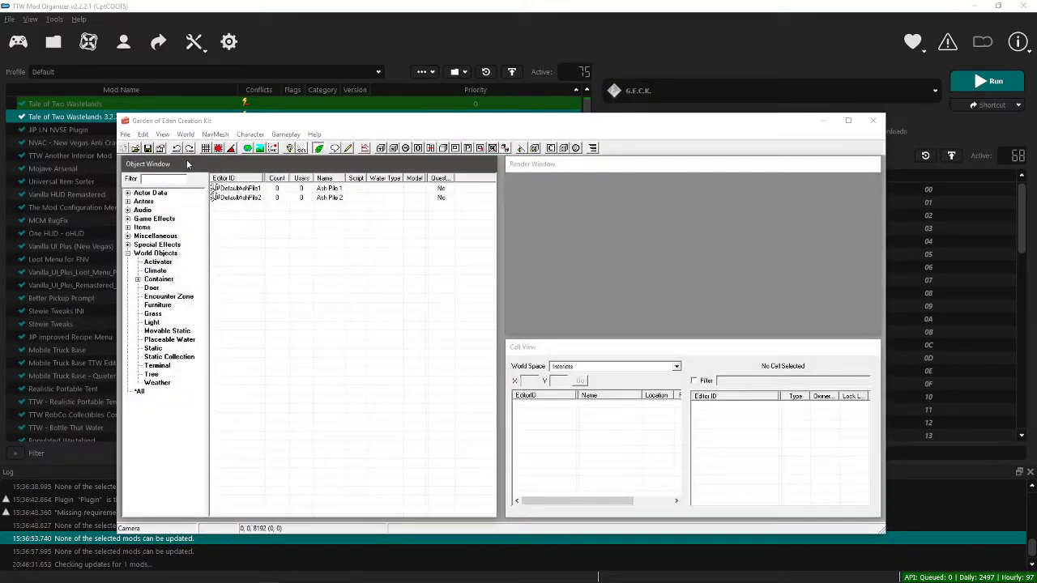
Step: Try to load the preselected master files in the Garden of Eden Creation Kit, dismiss the warning and close the editor
click(136, 149)
scroll(459, 313, down, 3)
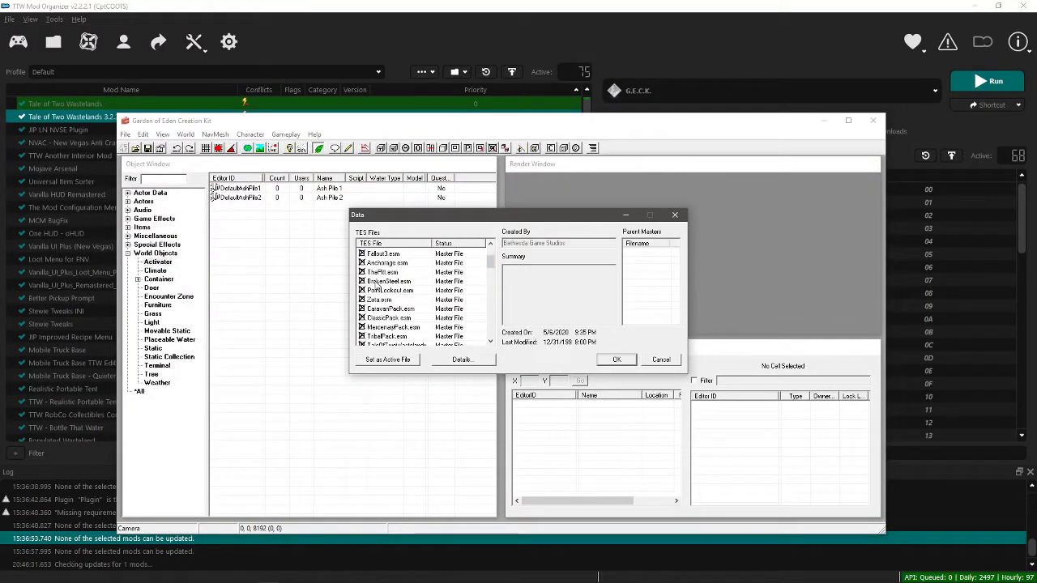
scroll(458, 313, up, 3)
click(617, 360)
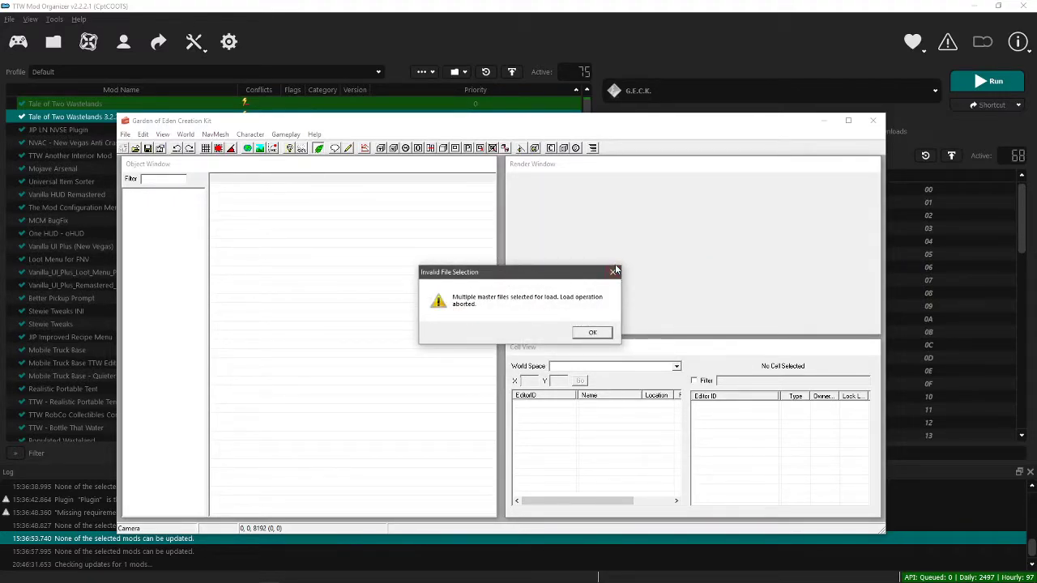
click(591, 333)
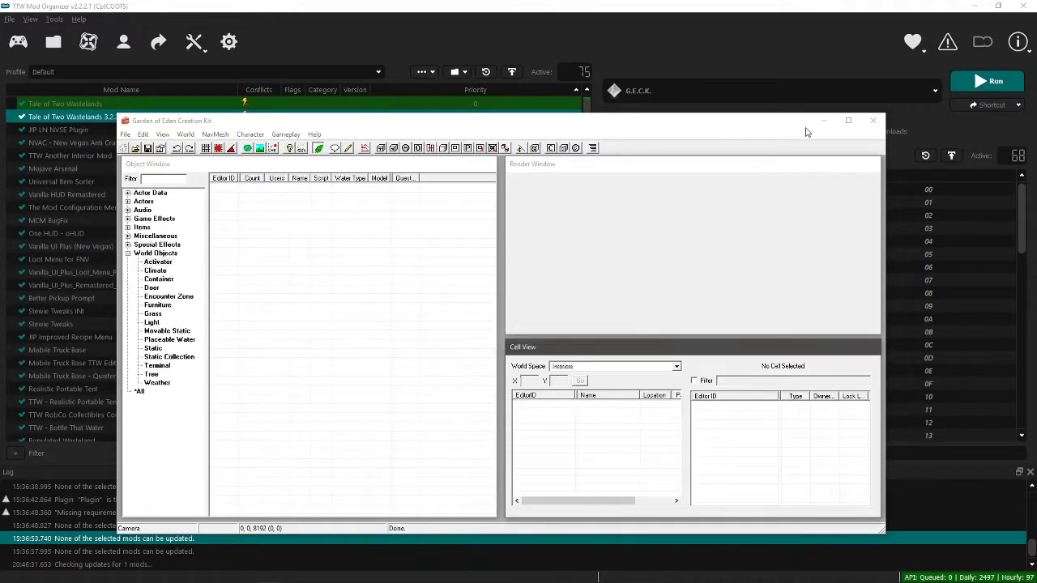
click(874, 121)
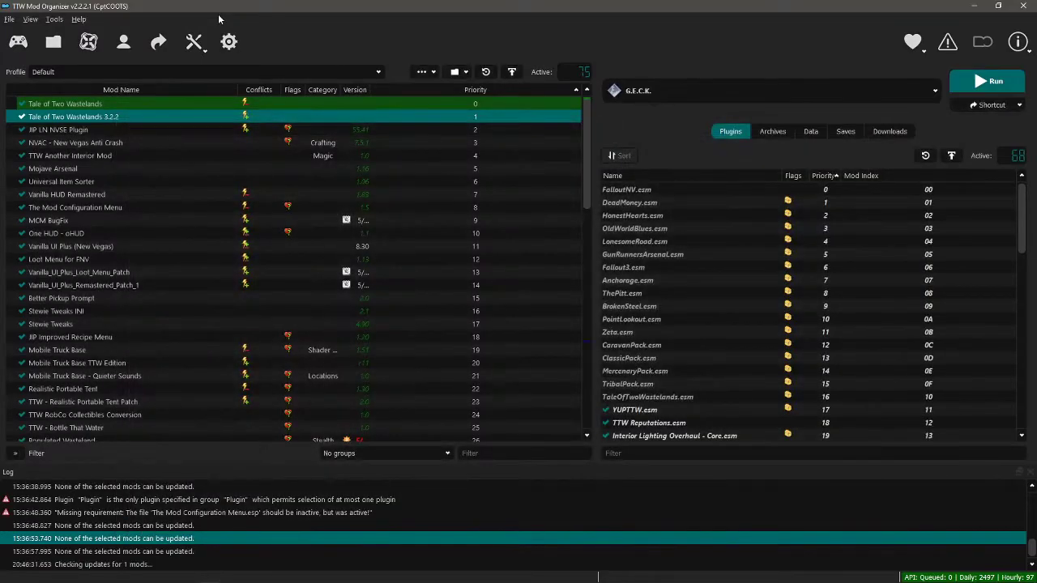
Step: Open GECKCustom.ini in the INI Editor, find "ballow" and set bAllowMultipleMasterLoads to 1
click(206, 47)
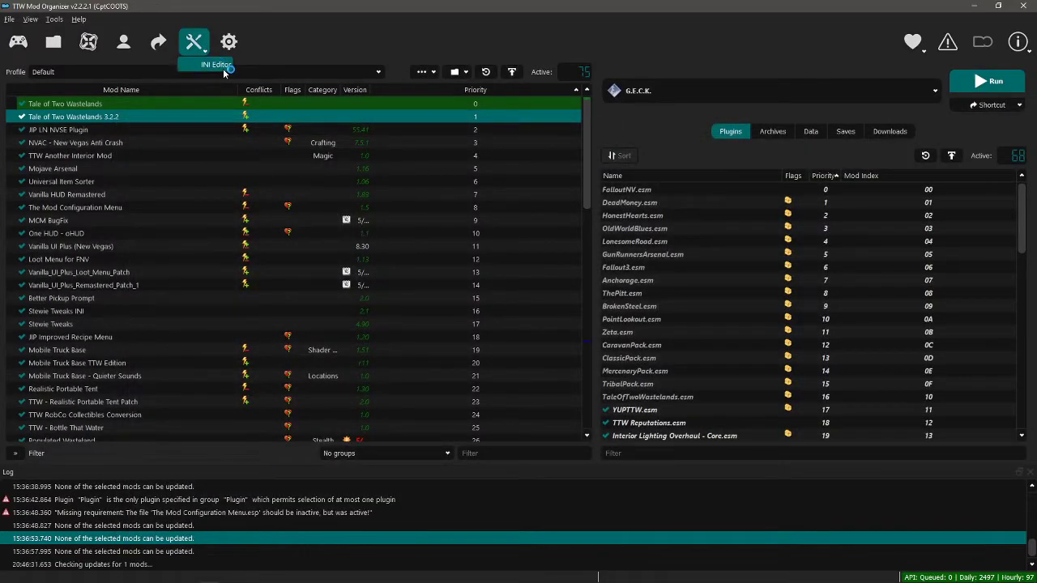
click(222, 68)
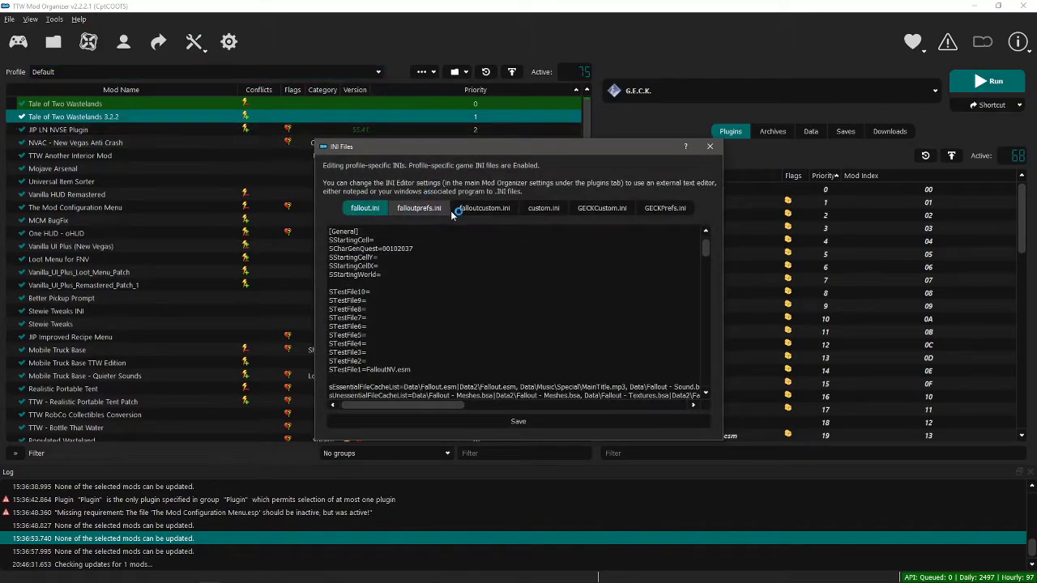
click(601, 208)
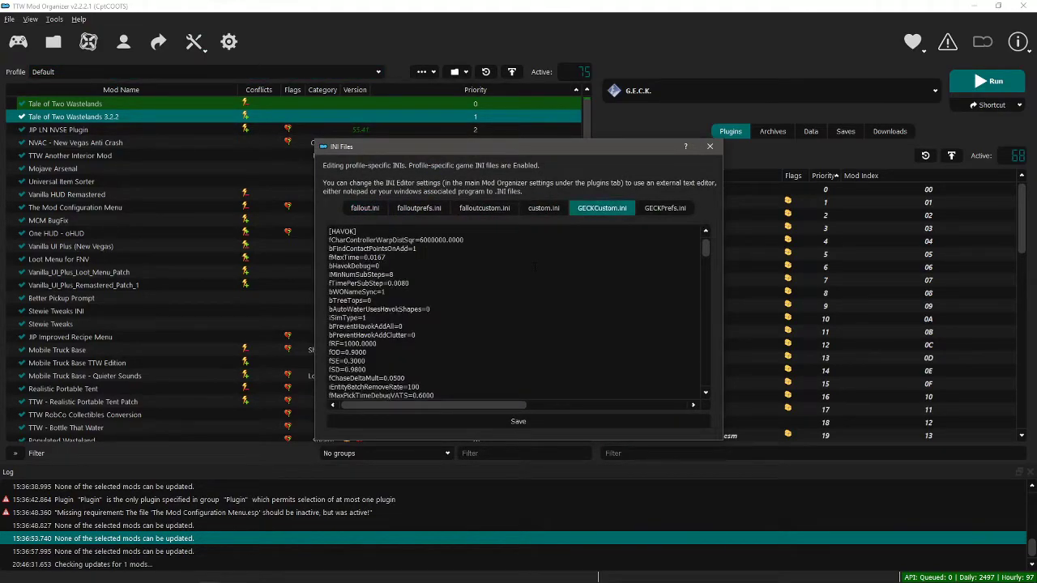
key(ctrl+f)
text(ba)
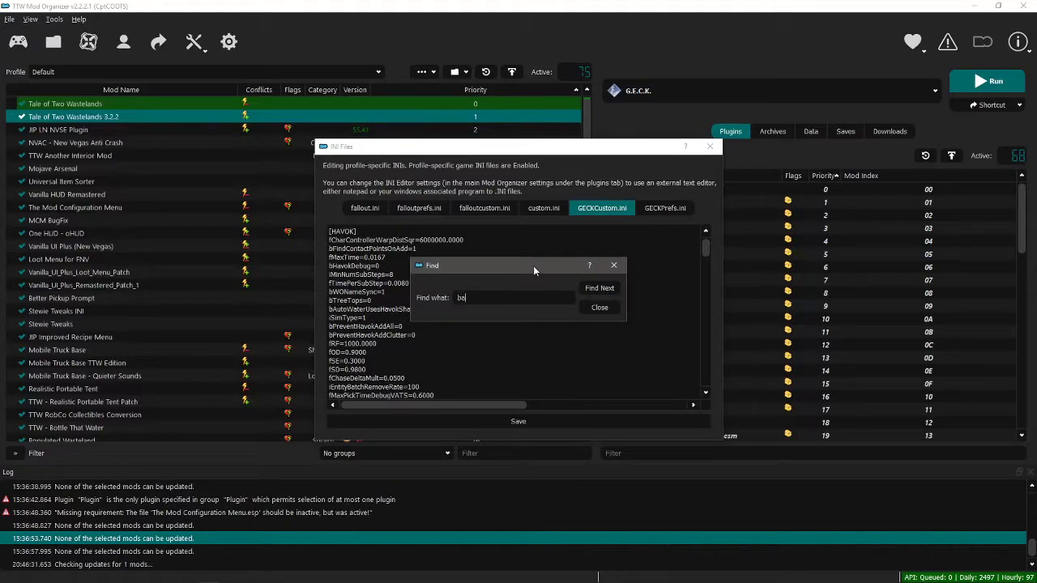
text(llow)
key(Return)
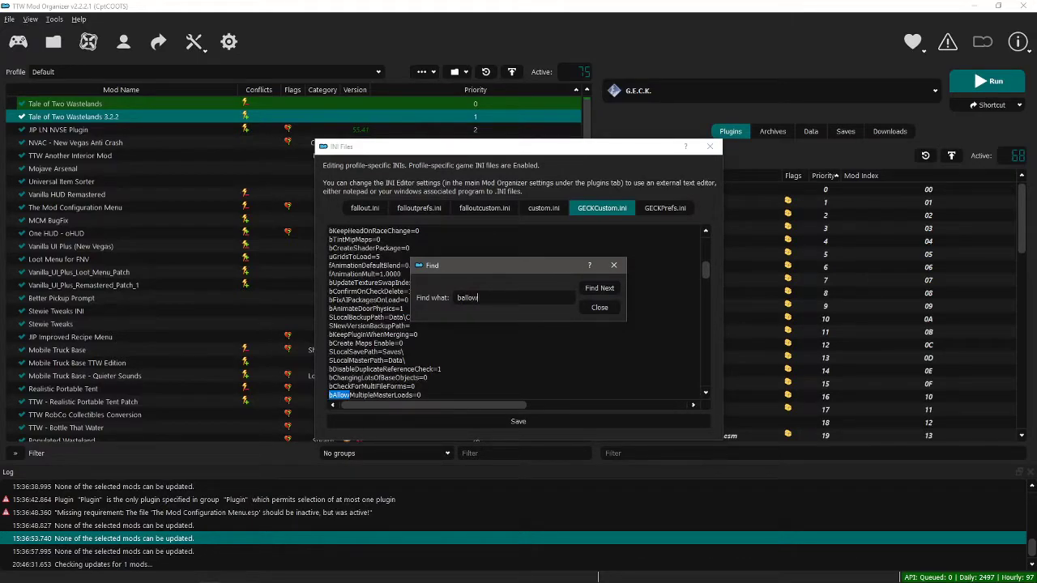
click(421, 394)
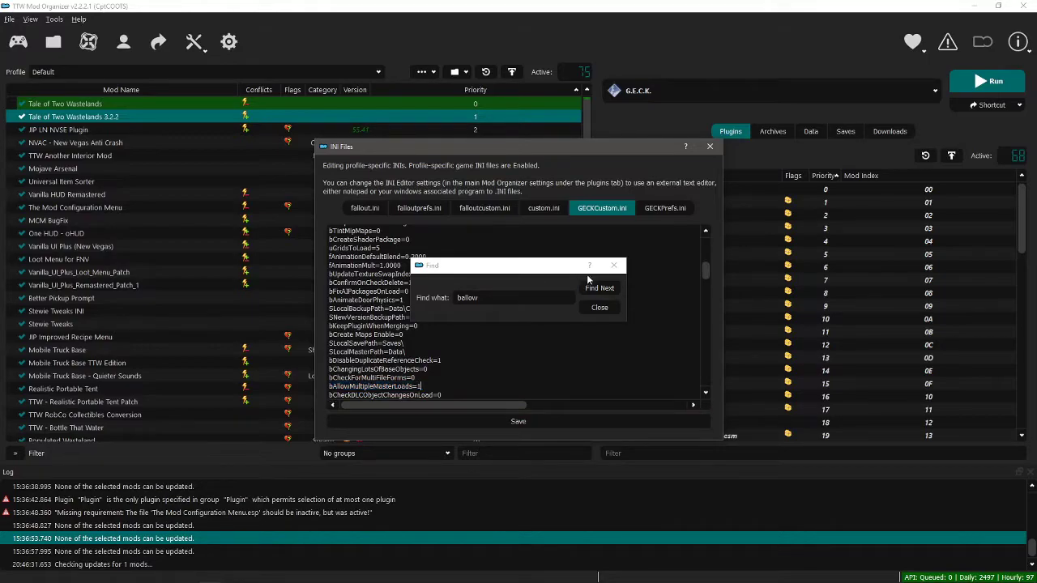
Step: Find the bAllowMultipleEditors entry in GECKCustom.ini, set it to 1, save the file and close the editor
click(600, 287)
click(600, 287)
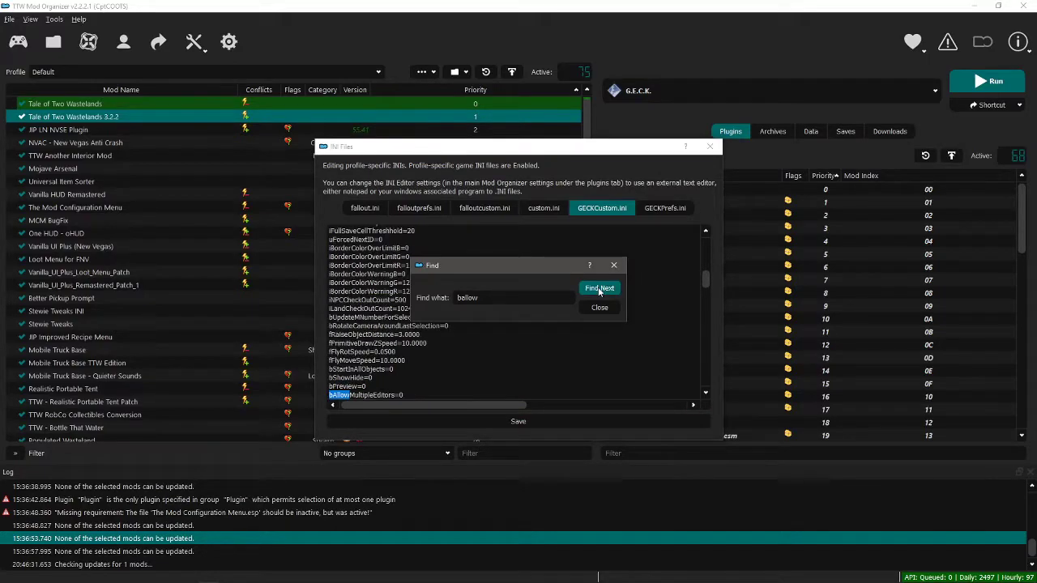
double_click(365, 395)
click(405, 395)
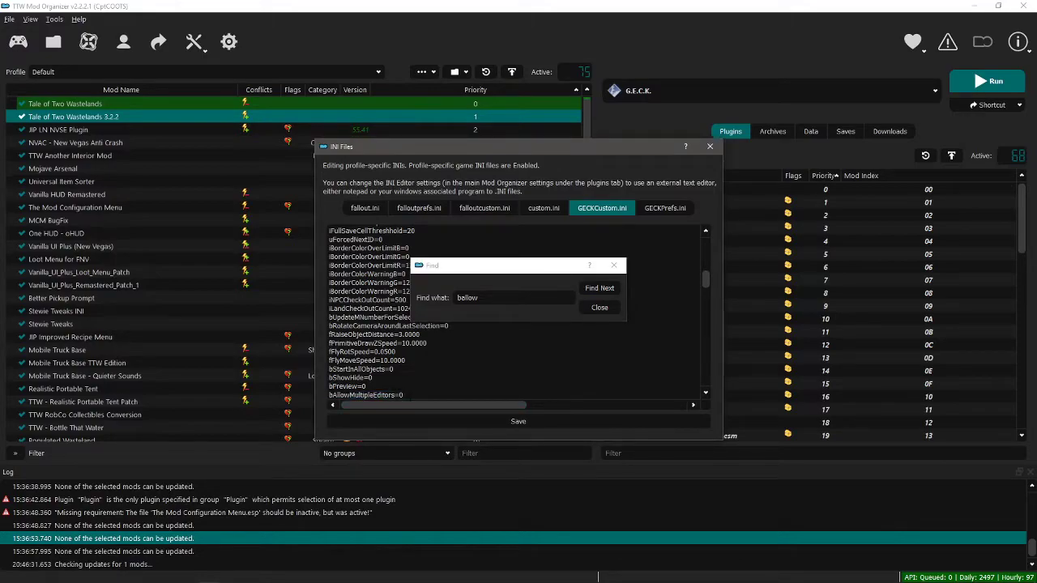
click(598, 308)
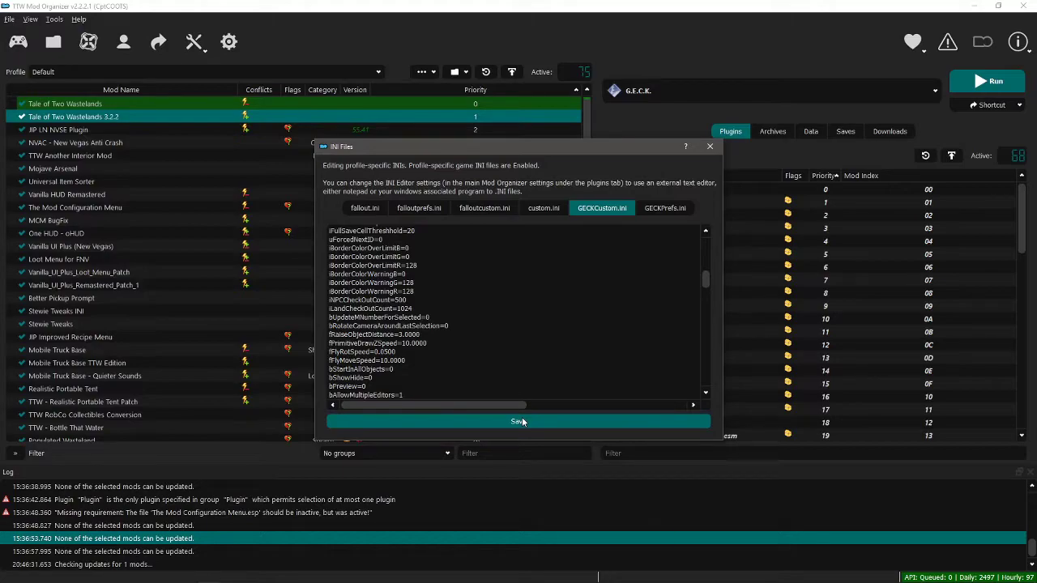
click(521, 421)
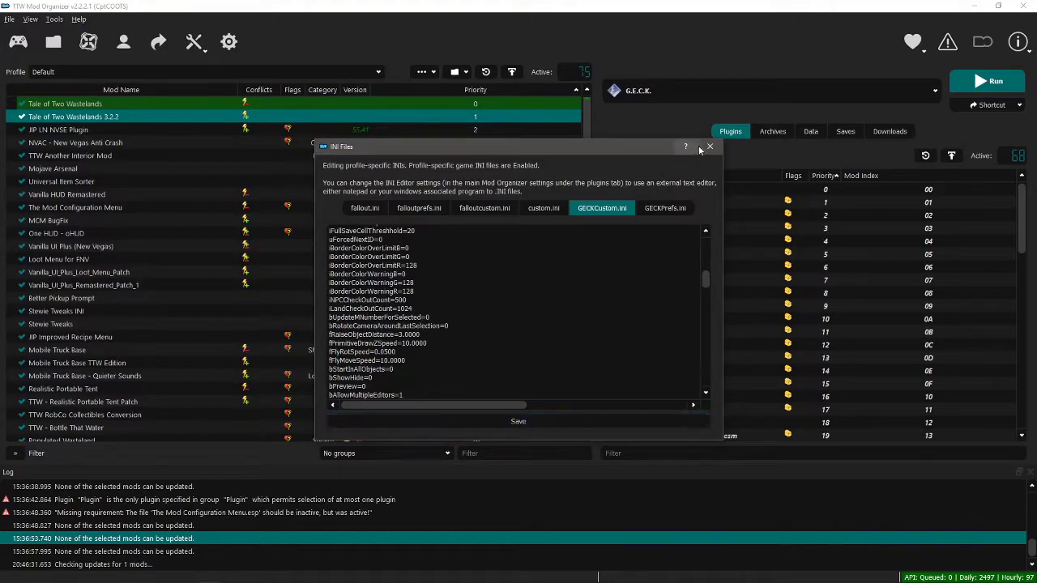
click(710, 146)
Step: Run G.E.C.K. again from Mod Organizer and load the preselected master files
click(981, 81)
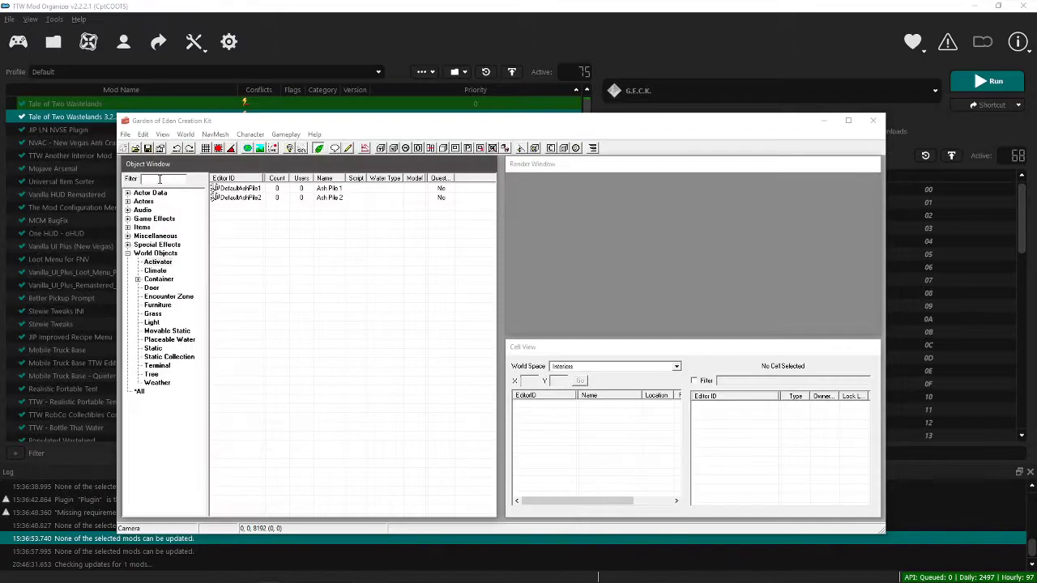
click(135, 149)
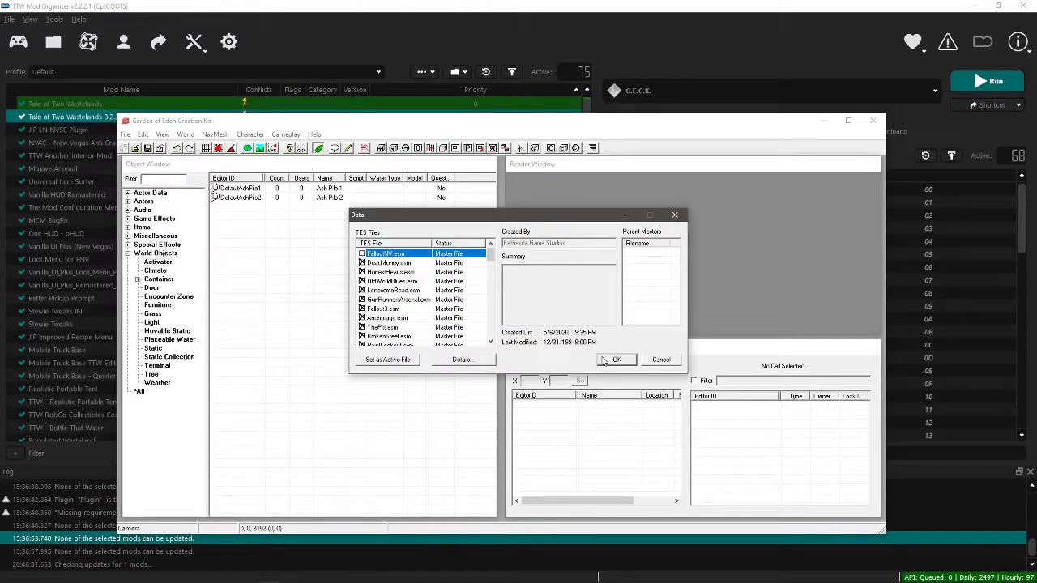
click(610, 359)
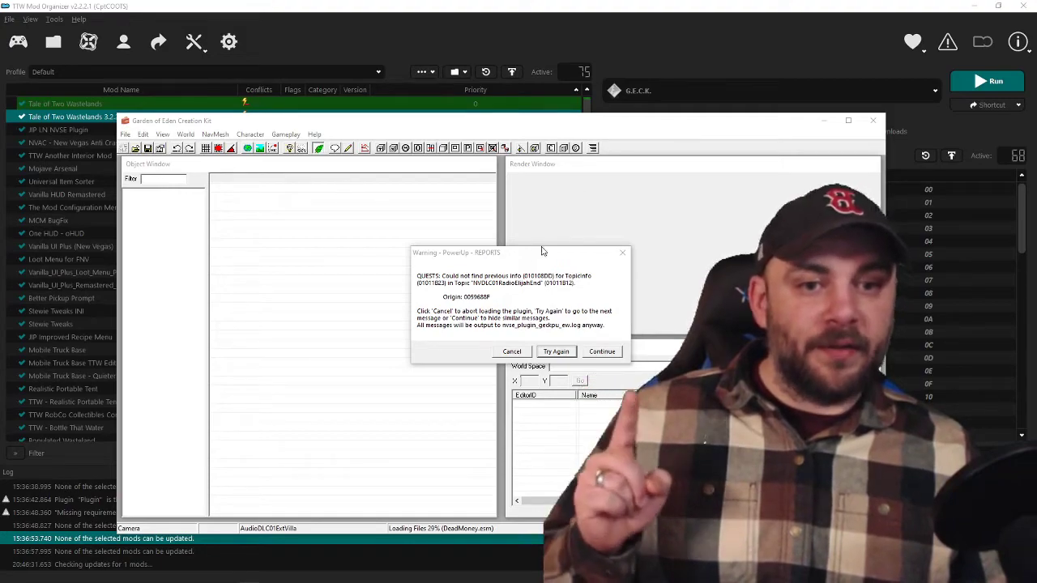
Step: Continue past the PowerUp report warnings for DeadMoney.esm and HonestHearts.esm, hiding similar messages
click(463, 255)
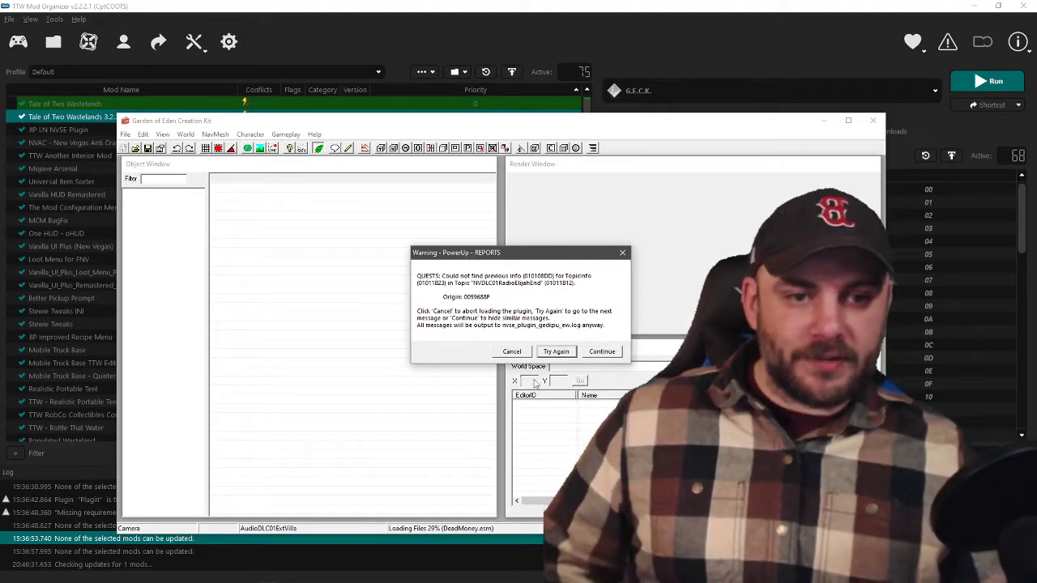
drag(517, 257, 464, 132)
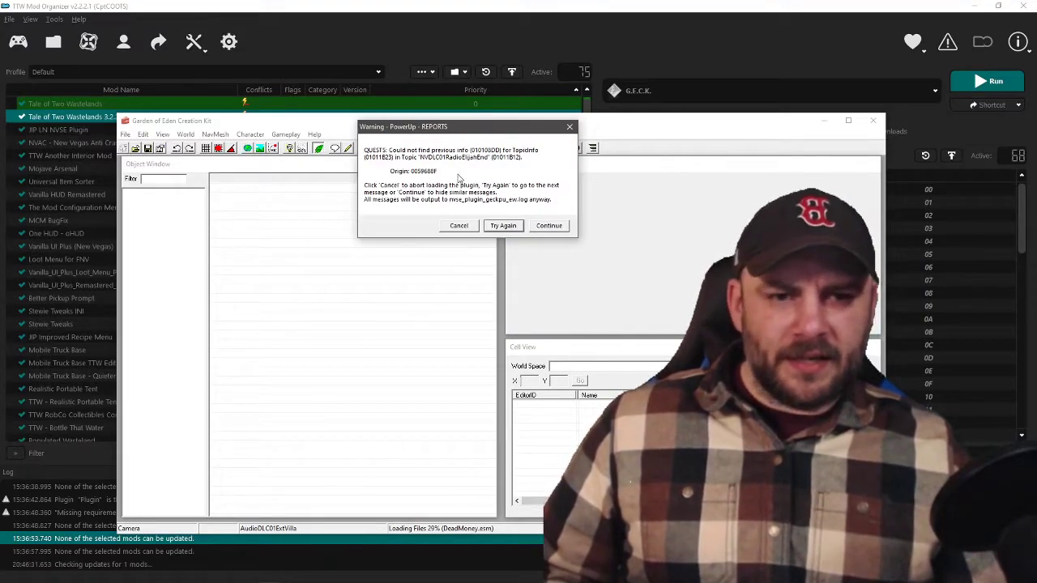
click(548, 225)
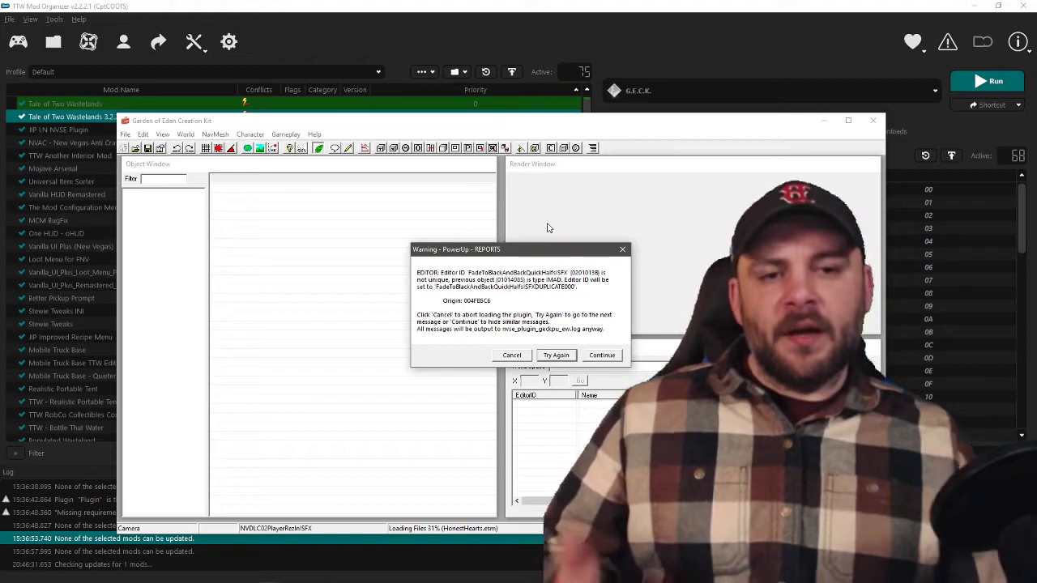
click(594, 355)
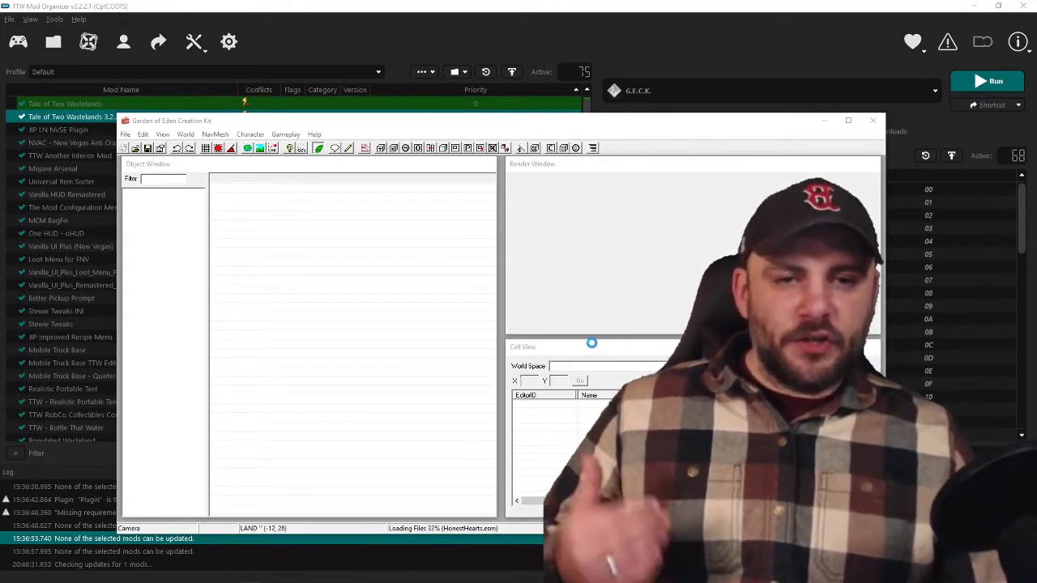